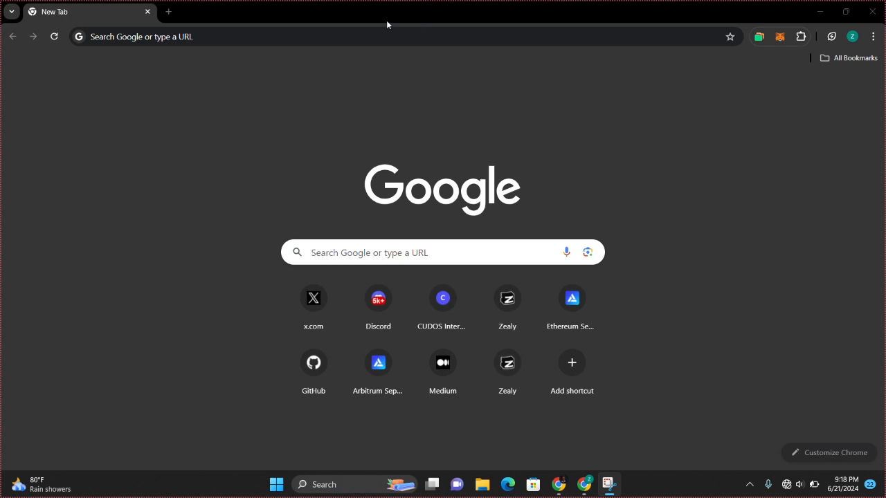
Go to intercloud.cudos.org in the browser
{"action": "left_click", "coordinate": [309, 43]}
{"action": "type", "text": "intercloud.cudos.org"}
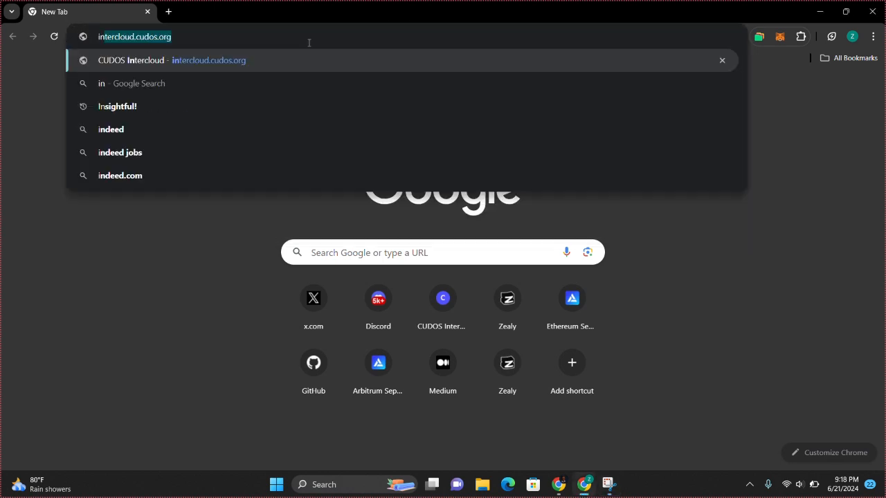
{"action": "key", "text": "Return"}
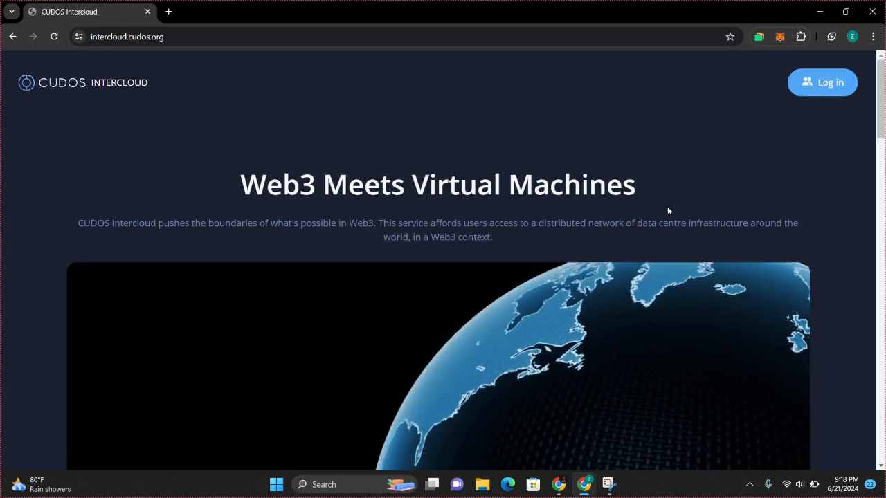
Scroll through the landing page, then bring up the Log In wallet options
{"action": "scroll", "coordinate": [623, 235], "scroll_direction": "down", "scroll_amount": 2}
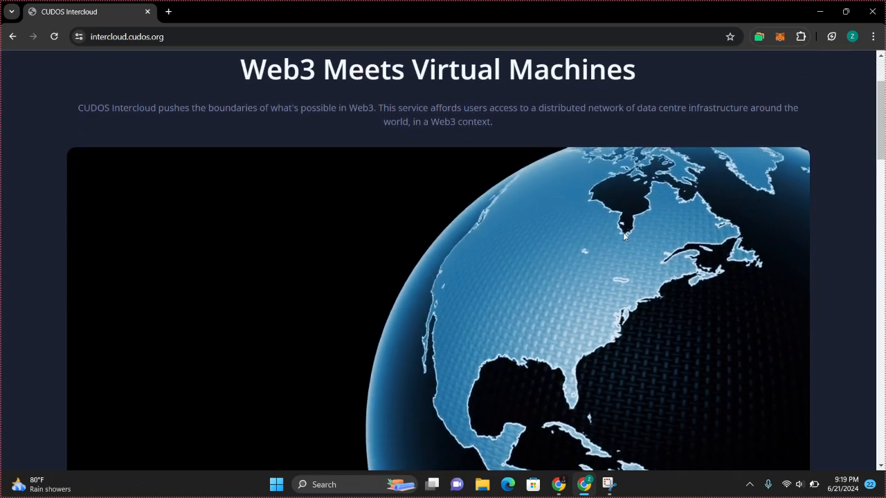
{"action": "scroll", "coordinate": [623, 236], "scroll_direction": "up", "scroll_amount": 2}
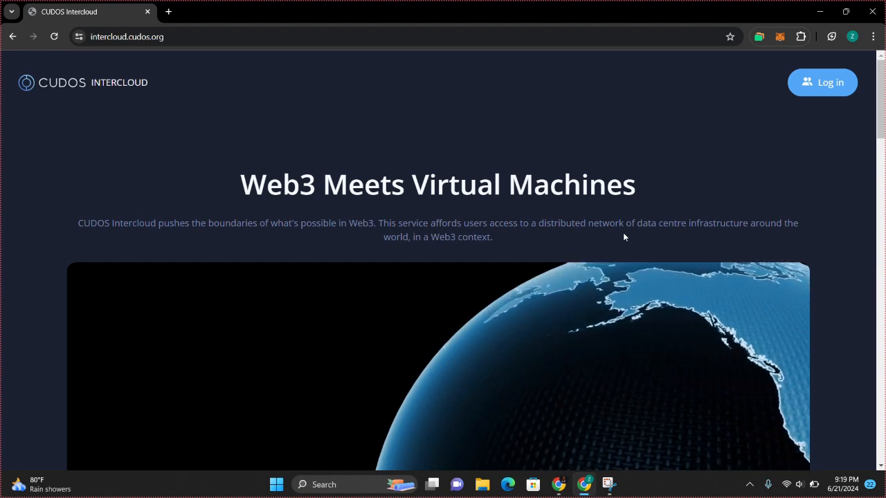
{"action": "scroll", "coordinate": [623, 237], "scroll_direction": "down", "scroll_amount": 4}
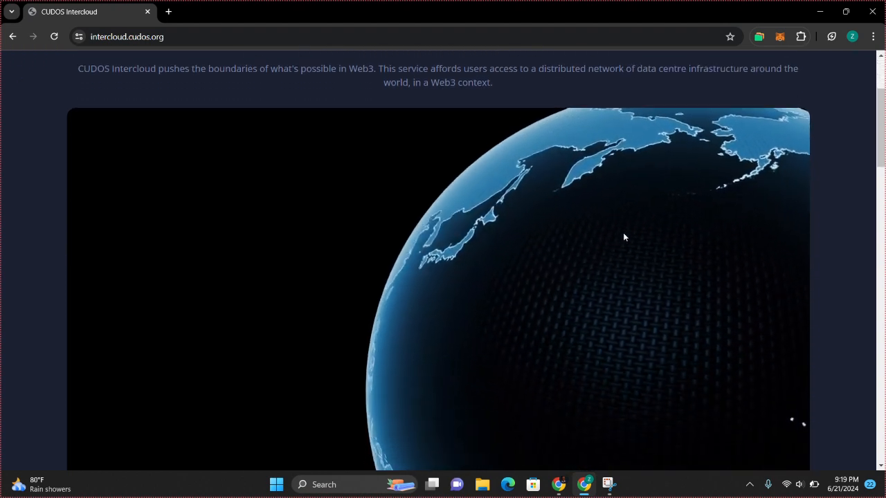
{"action": "scroll", "coordinate": [623, 237], "scroll_direction": "down", "scroll_amount": 12}
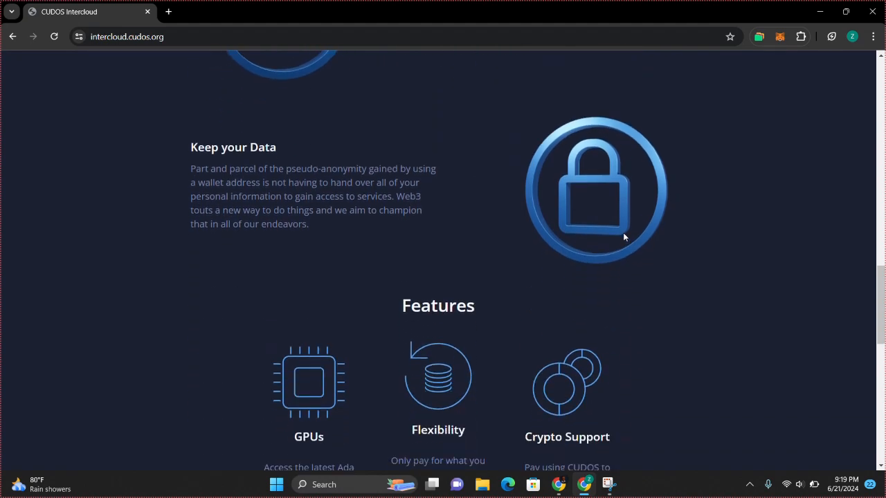
{"action": "scroll", "coordinate": [623, 236], "scroll_direction": "down", "scroll_amount": 5}
{"action": "key", "text": "Home"}
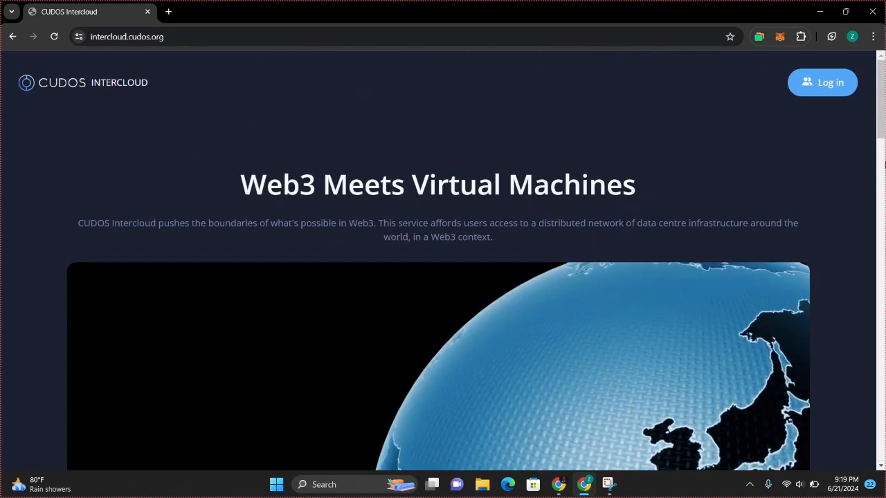
{"action": "left_click", "coordinate": [808, 98]}
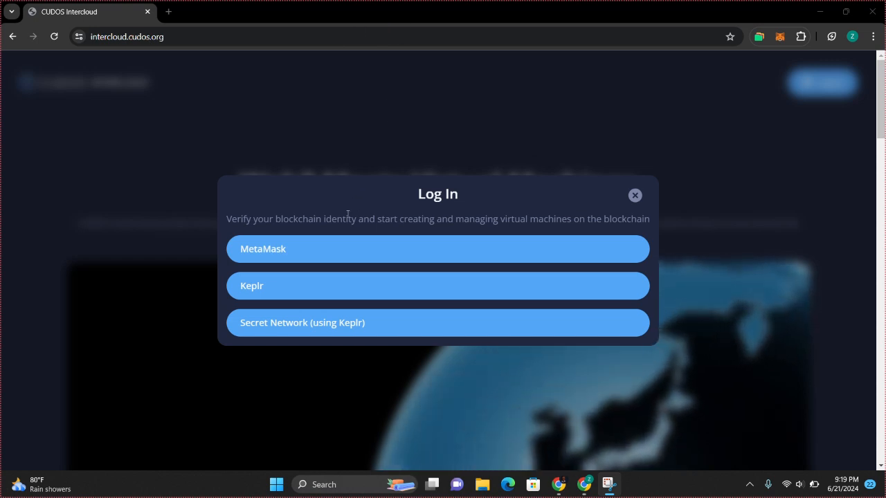
Choose Keplr to log in and unlock the wallet with its password
{"action": "left_click", "coordinate": [340, 284]}
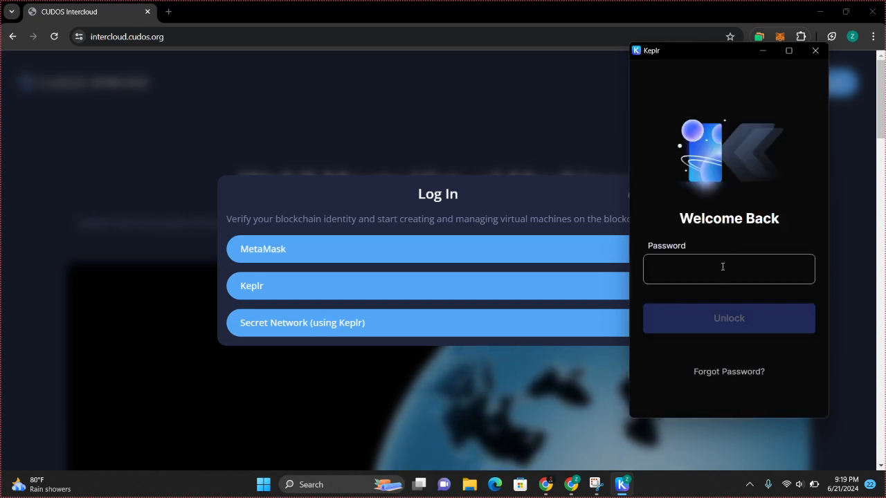
{"action": "type", "text": "abcdefgh"}
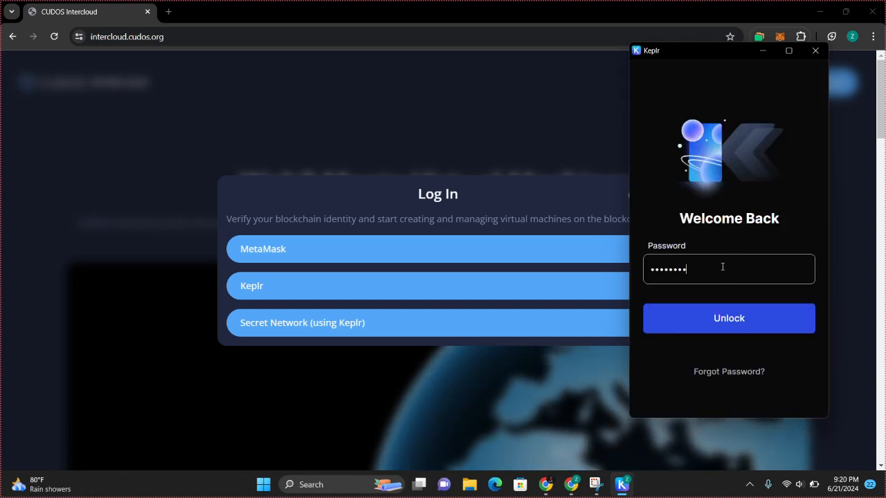
{"action": "type", "text": "ijklmnopq"}
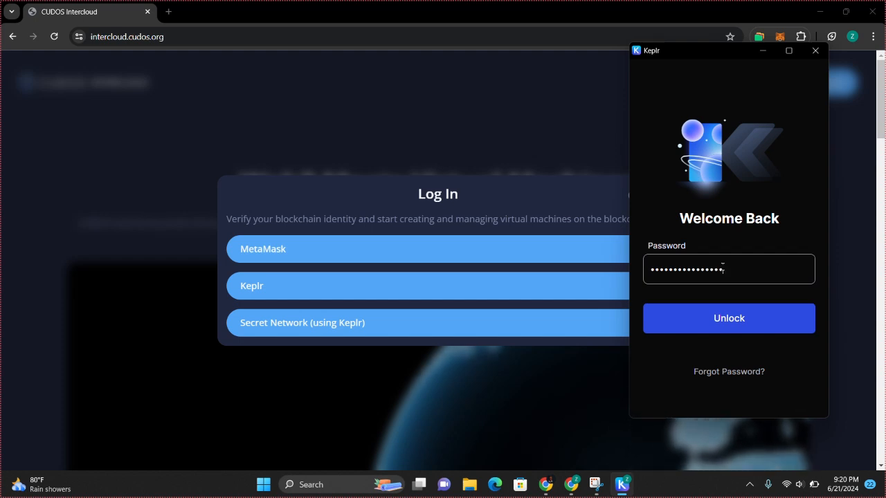
{"action": "type", "text": "rstu"}
{"action": "key", "text": "Return"}
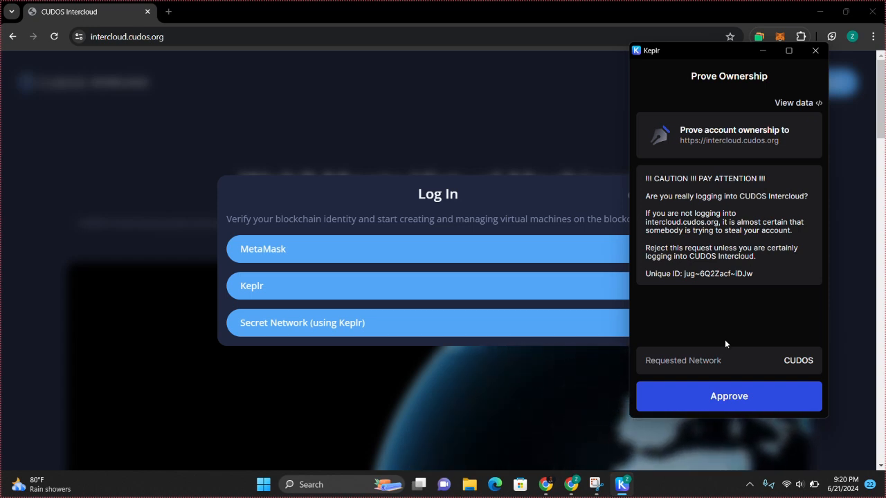
Approve Keplr's Prove Ownership request to sign in to CUDOS Intercloud
{"action": "left_click", "coordinate": [724, 393]}
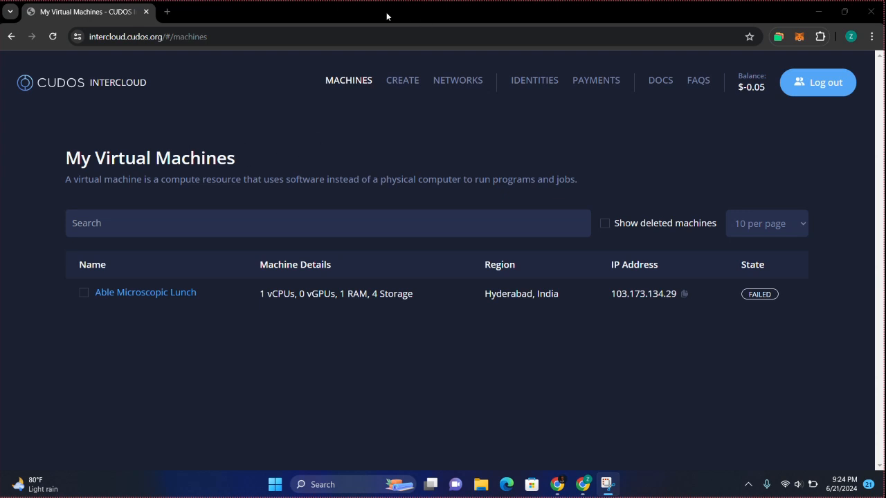
Open the Create page and scroll through the virtual machine form
{"action": "left_click", "coordinate": [399, 83]}
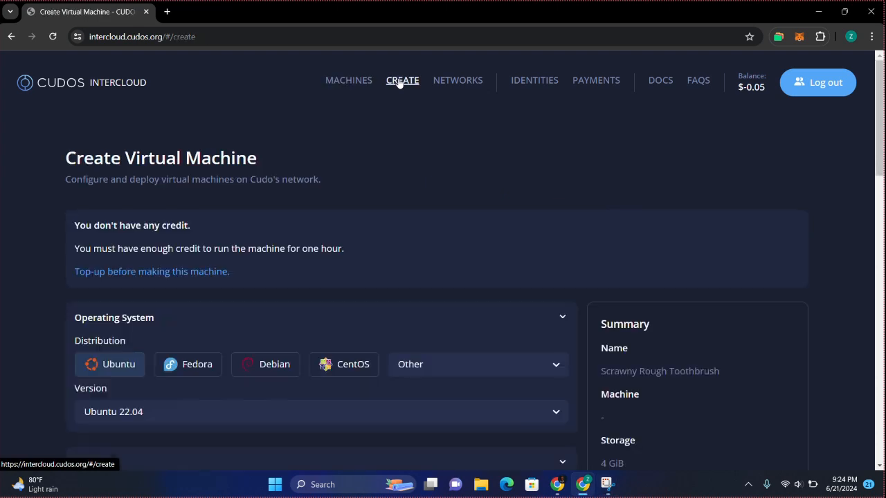
{"action": "scroll", "coordinate": [463, 219], "scroll_direction": "down", "scroll_amount": 1}
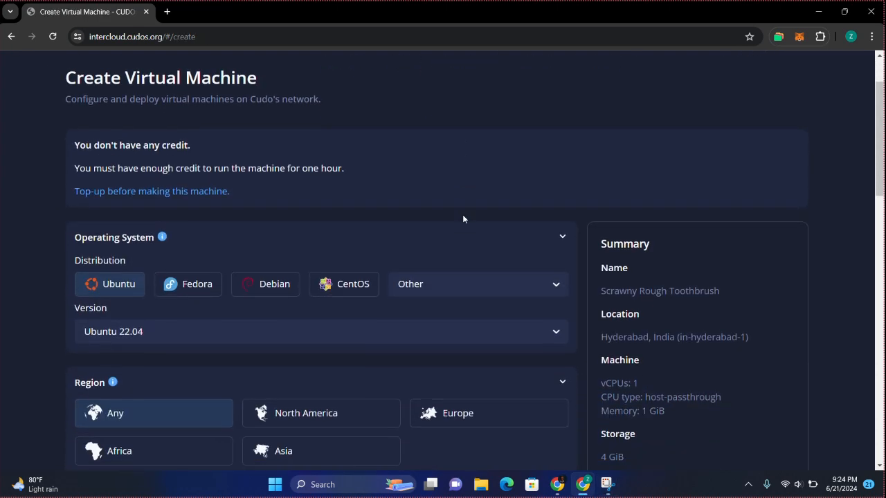
{"action": "scroll", "coordinate": [463, 219], "scroll_direction": "up", "scroll_amount": 1}
{"action": "scroll", "coordinate": [463, 219], "scroll_direction": "down", "scroll_amount": 2}
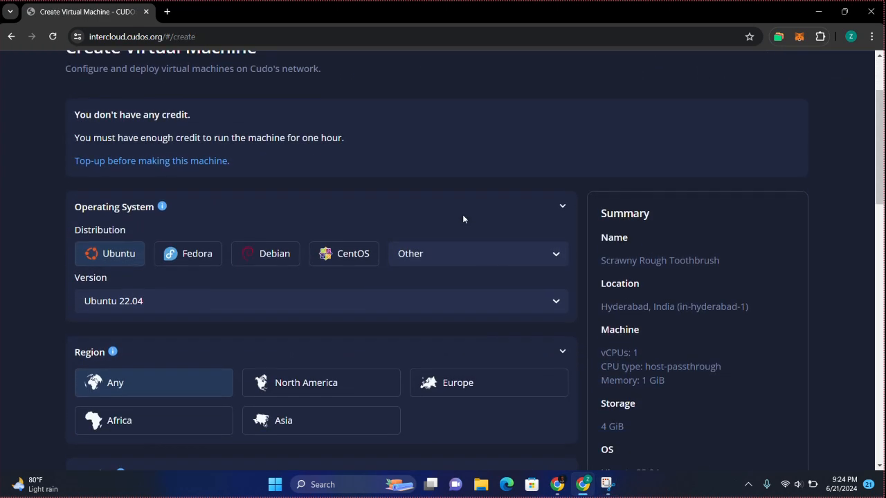
{"action": "scroll", "coordinate": [463, 219], "scroll_direction": "up", "scroll_amount": 2}
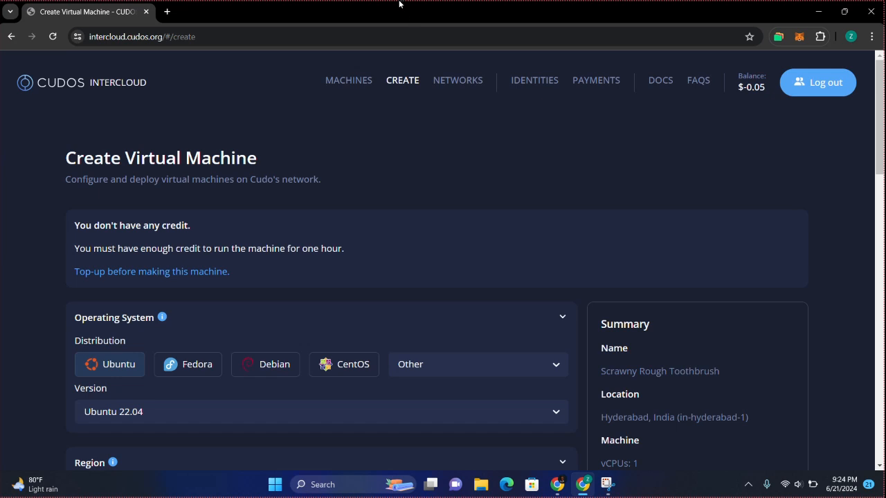
Check the Private Networks and Blockchain Identities pages, ending on Payments
{"action": "left_click", "coordinate": [455, 80]}
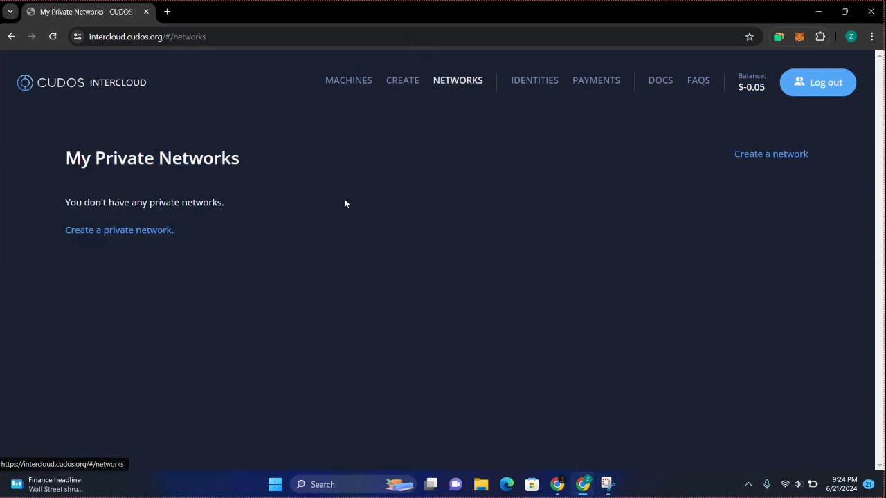
{"action": "left_click", "coordinate": [537, 85]}
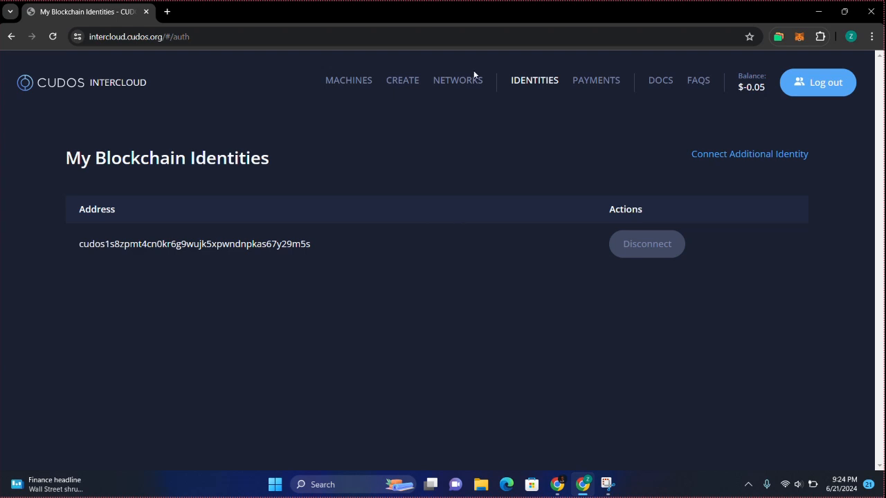
{"action": "left_click", "coordinate": [383, 23]}
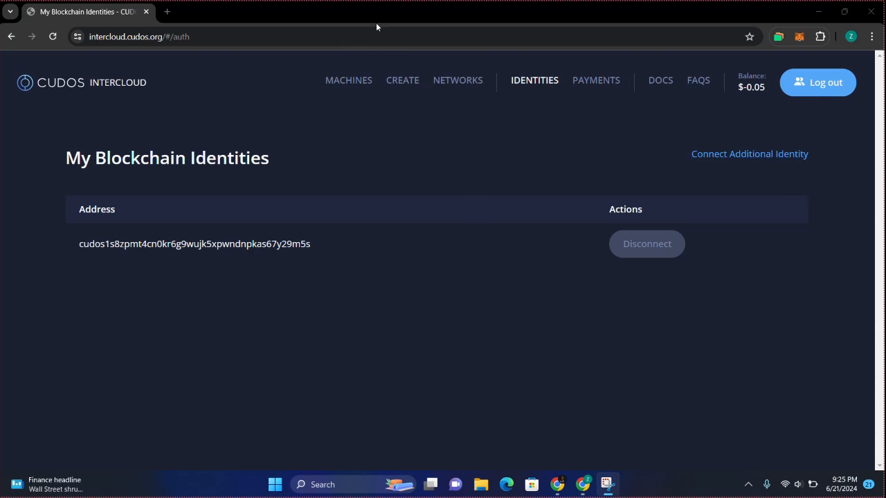
{"action": "left_click", "coordinate": [598, 82]}
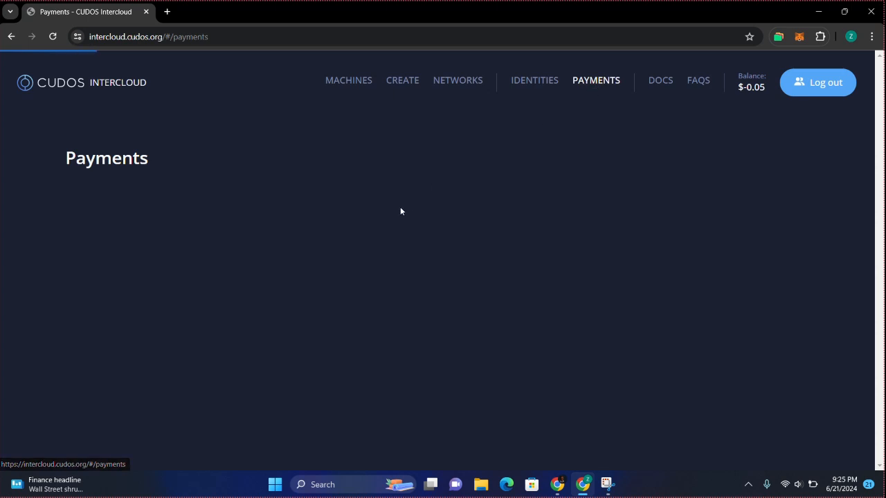
Select the CUDOS token on CUDOS Network and enter 5.0 USD (429.756987 CUDOS)
{"action": "scroll", "coordinate": [267, 287], "scroll_direction": "down", "scroll_amount": 1}
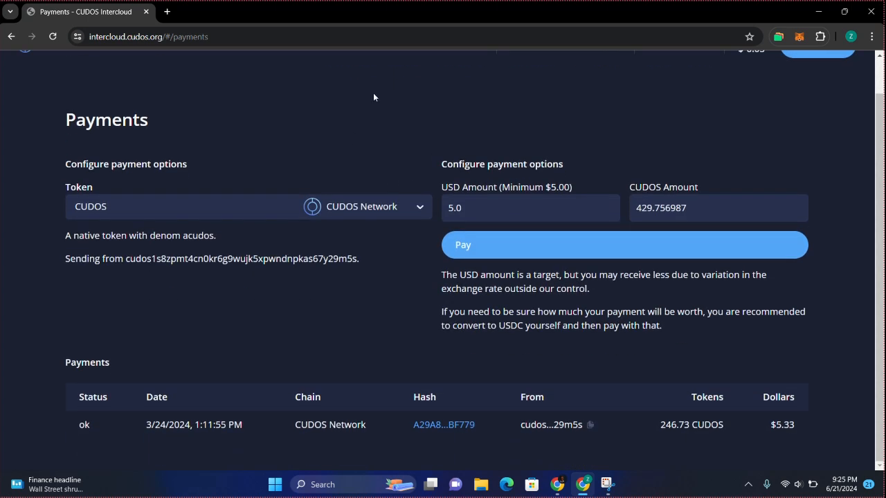
{"action": "left_click", "coordinate": [379, 29]}
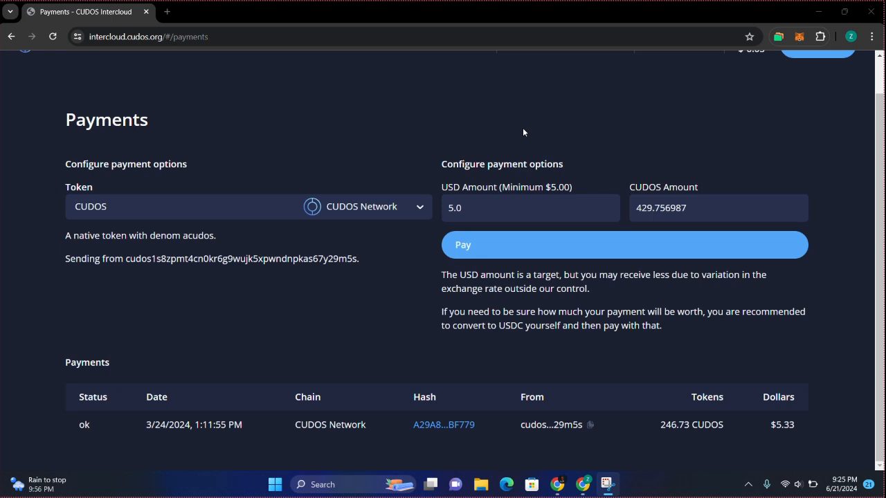
{"action": "left_click", "coordinate": [346, 208]}
{"action": "scroll", "coordinate": [293, 276], "scroll_direction": "down", "scroll_amount": 8}
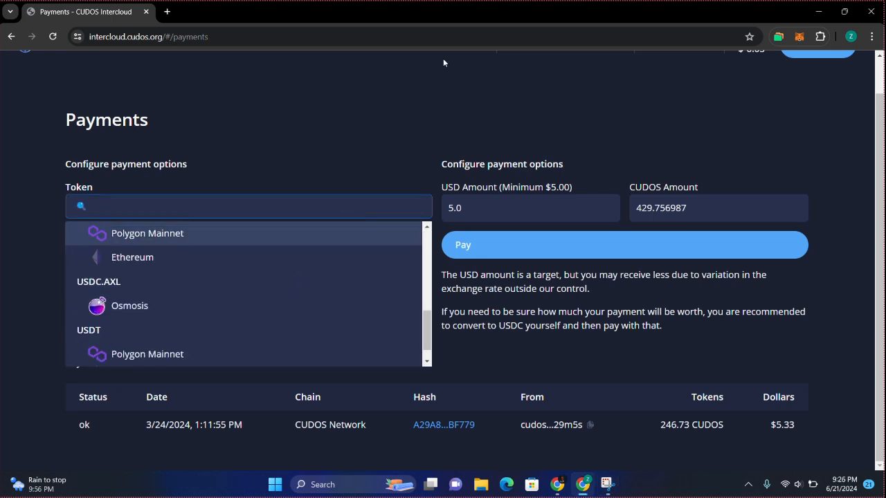
{"action": "left_click", "coordinate": [379, 16]}
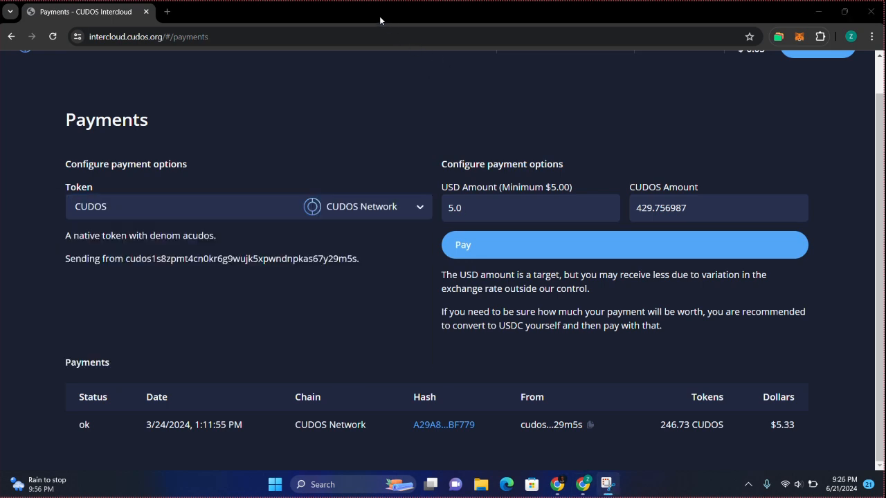
{"action": "left_click", "coordinate": [360, 201]}
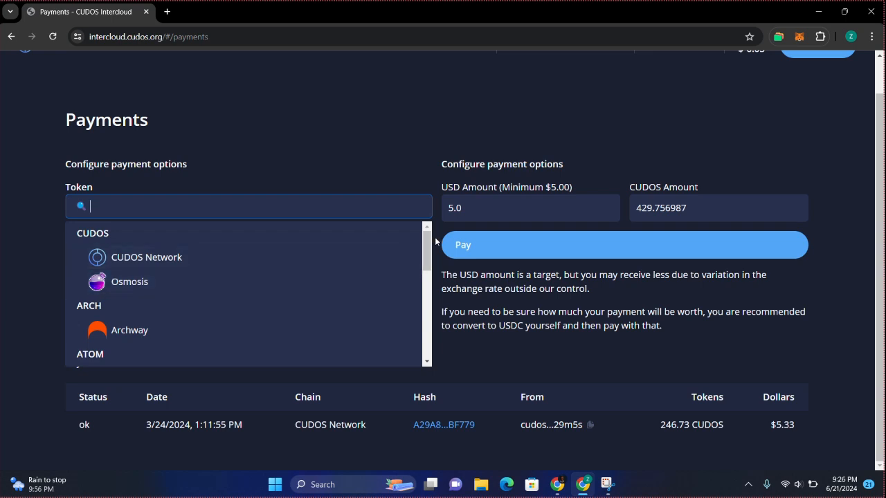
{"action": "left_click_drag", "start_coordinate": [424, 247], "coordinate": [422, 262]}
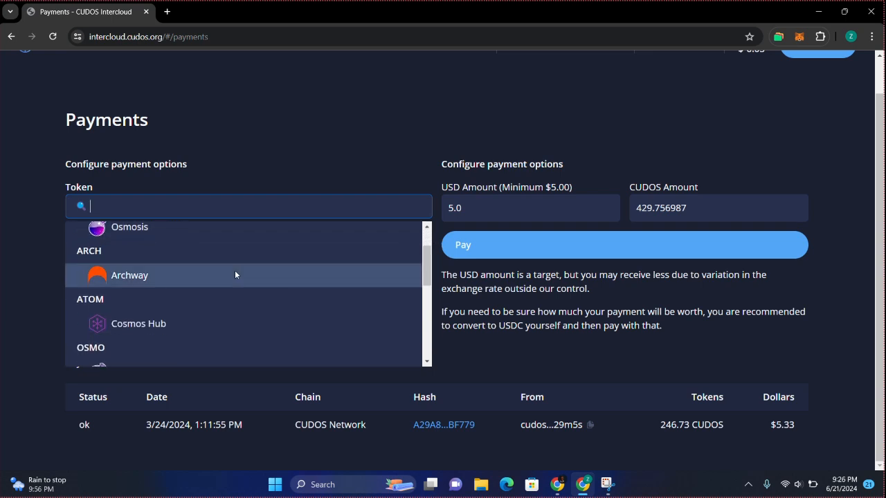
{"action": "scroll", "coordinate": [226, 308], "scroll_direction": "down", "scroll_amount": 1}
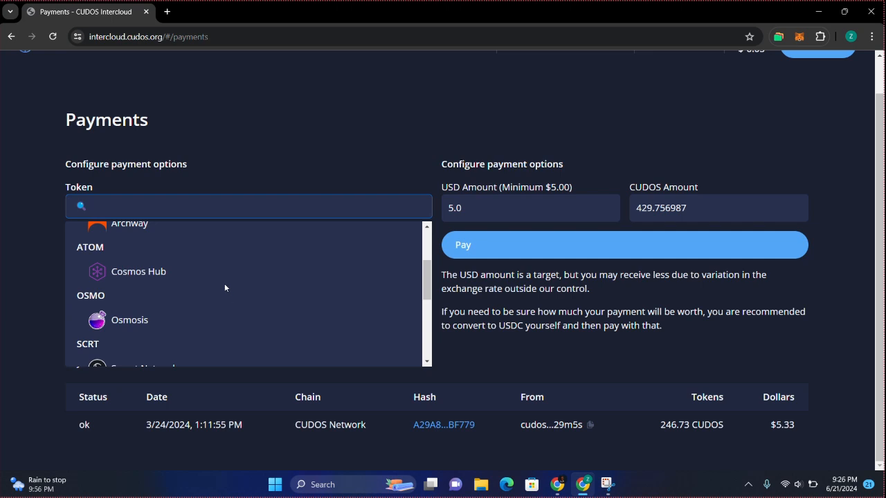
{"action": "left_click_drag", "start_coordinate": [427, 276], "coordinate": [427, 324]}
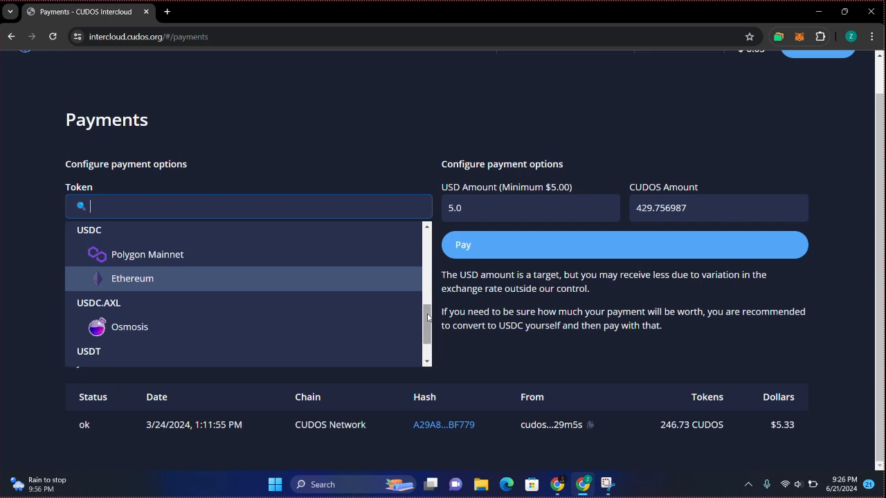
{"action": "left_click_drag", "start_coordinate": [427, 326], "coordinate": [429, 339]}
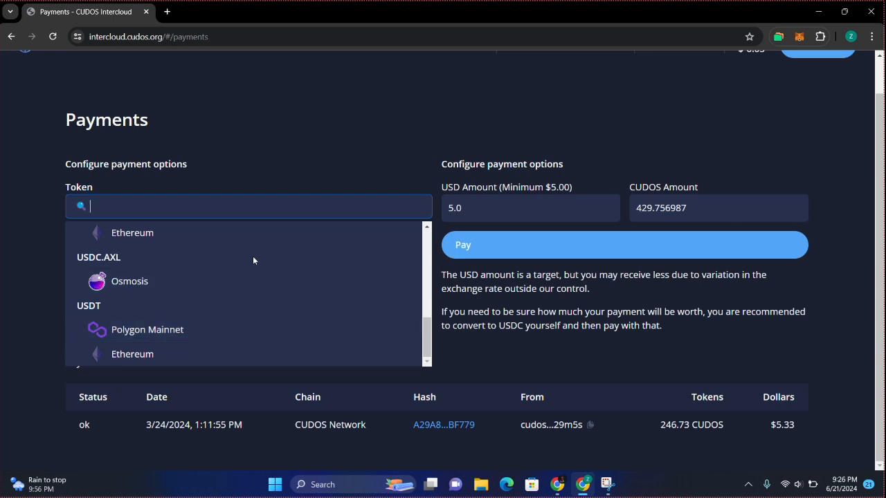
{"action": "left_click", "coordinate": [380, 25]}
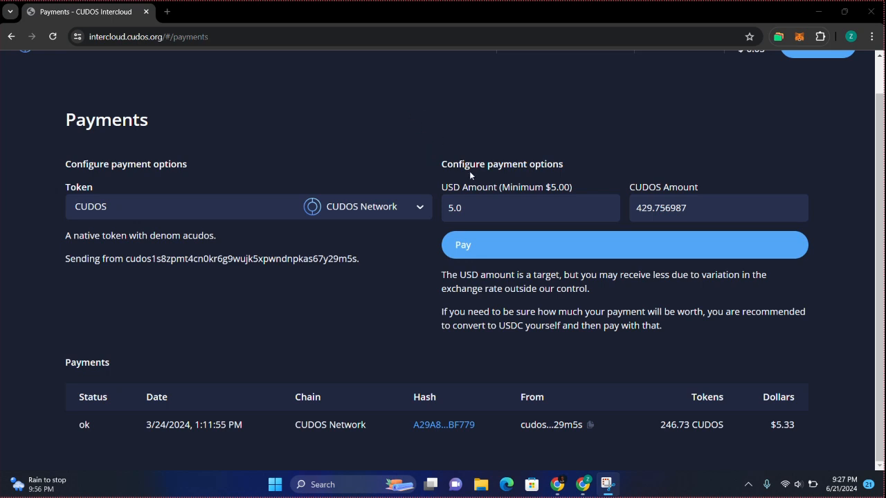
{"action": "left_click", "coordinate": [496, 205]}
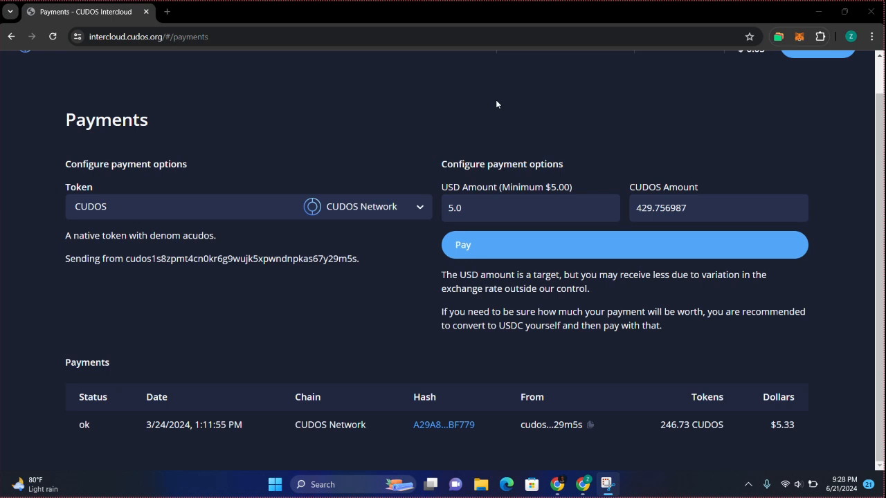
{"action": "left_click", "coordinate": [469, 215]}
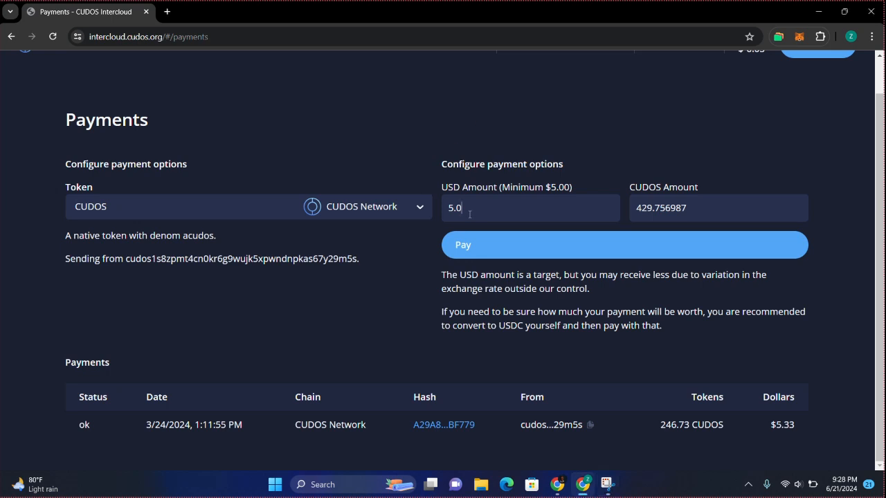
{"action": "left_click", "coordinate": [375, 214]}
{"action": "scroll", "coordinate": [208, 335], "scroll_direction": "down", "scroll_amount": 1}
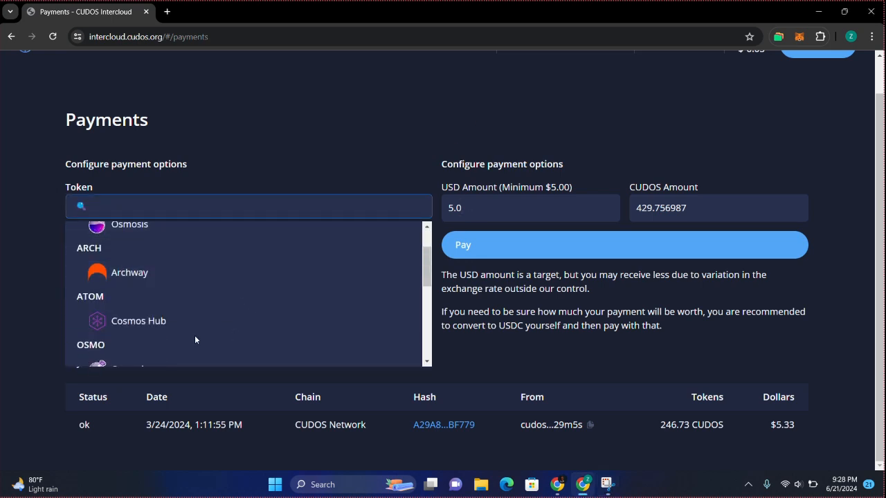
{"action": "left_click", "coordinate": [194, 320]}
{"action": "left_click", "coordinate": [336, 206]}
{"action": "scroll", "coordinate": [262, 312], "scroll_direction": "down", "scroll_amount": 3}
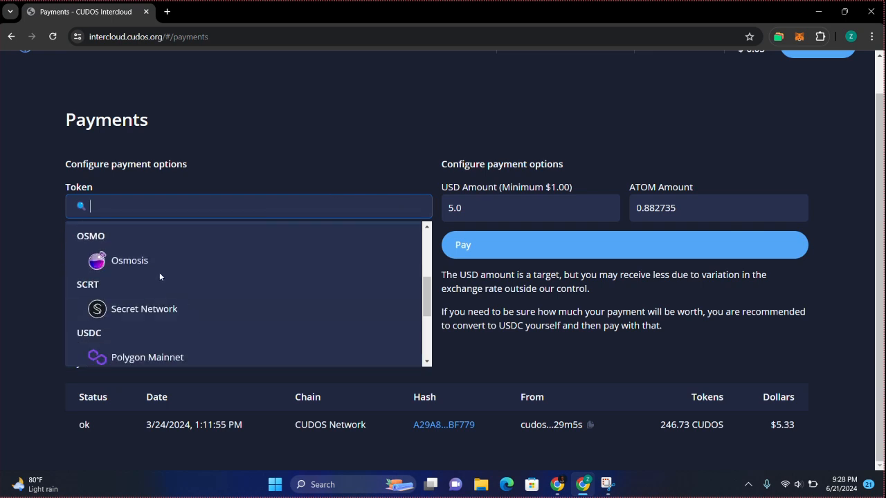
{"action": "left_click", "coordinate": [166, 269]}
{"action": "double_click", "coordinate": [455, 208]}
{"action": "key", "text": "BackSpace"}
{"action": "type", "text": "4"}
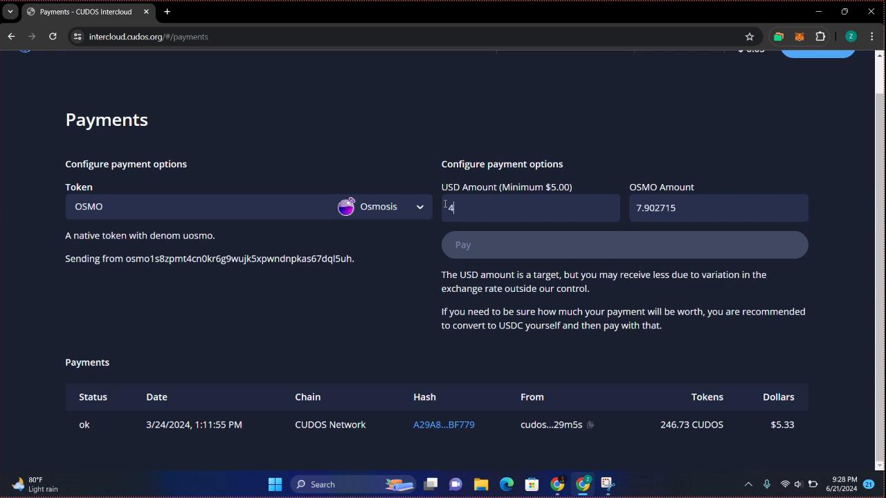
{"action": "key", "text": "BackSpace"}
{"action": "type", "text": "5"}
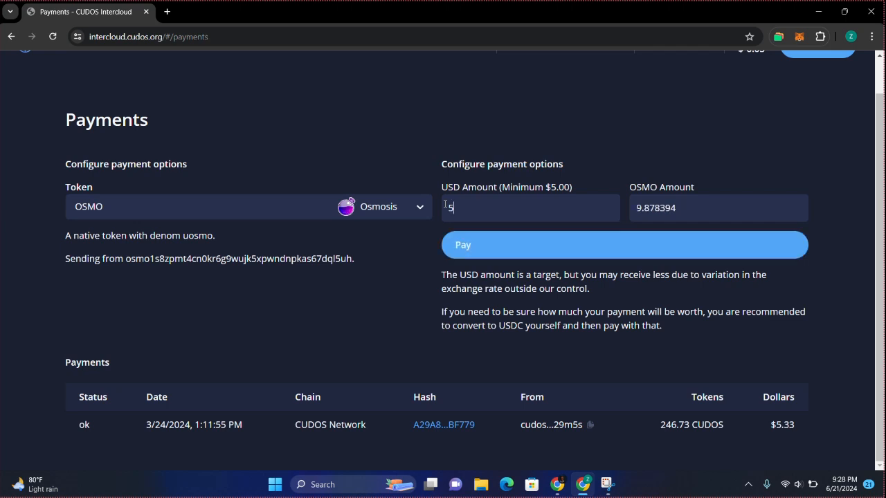
{"action": "left_click", "coordinate": [395, 208]}
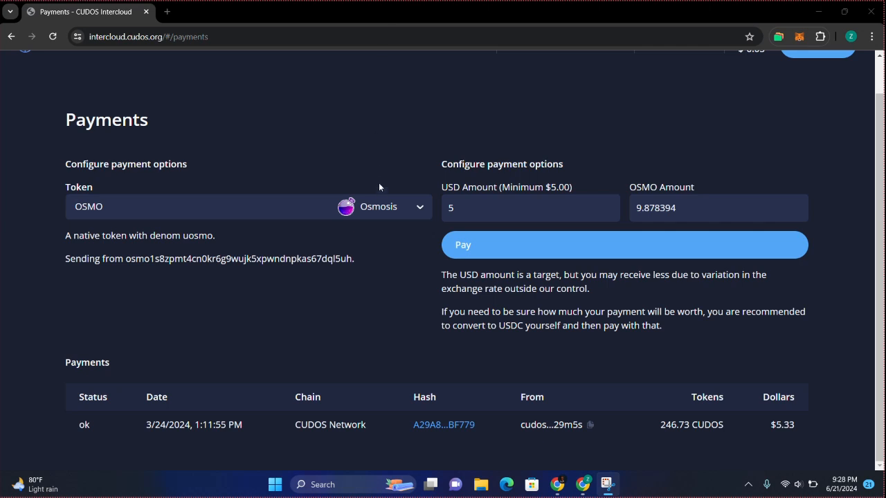
{"action": "left_click", "coordinate": [379, 209]}
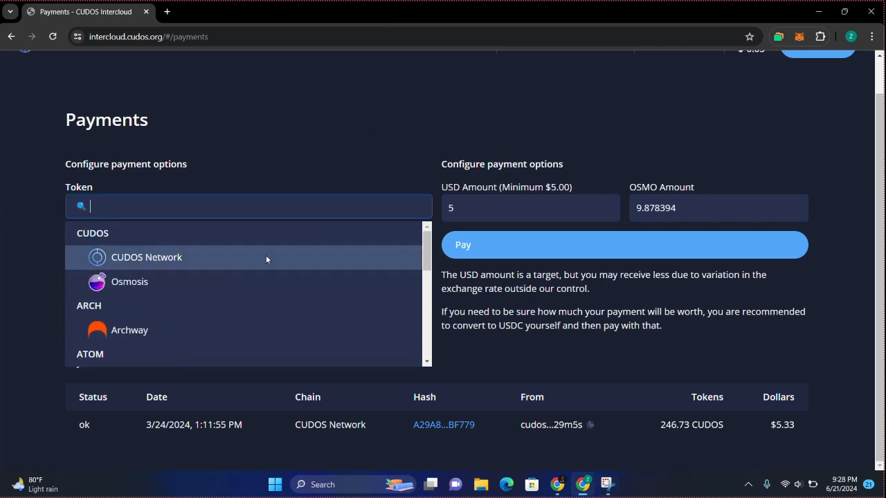
{"action": "left_click", "coordinate": [267, 259]}
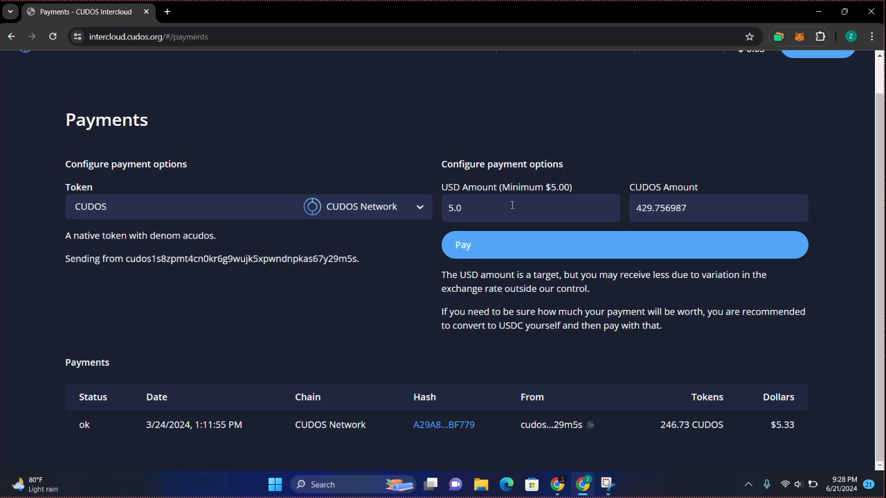
Pay 429.756987 CUDOS via Keplr, dismiss the processing notice, and open DOCS link options
{"action": "left_click", "coordinate": [493, 246]}
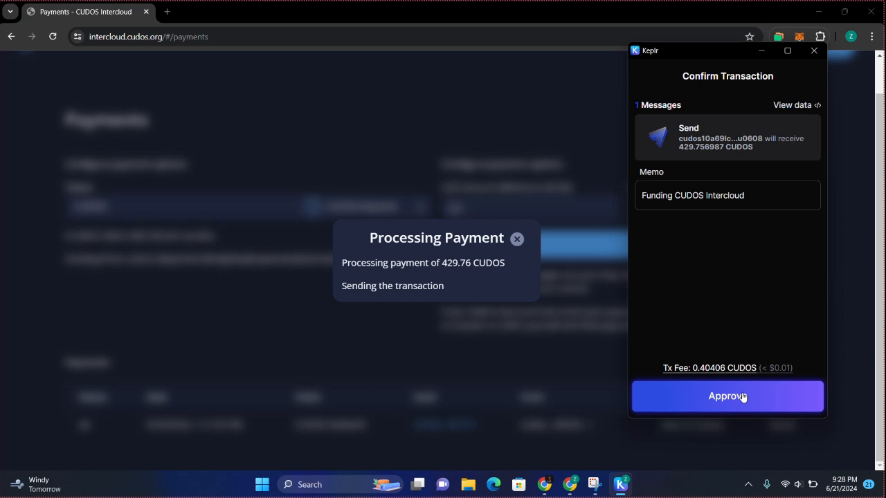
{"action": "left_click", "coordinate": [764, 399]}
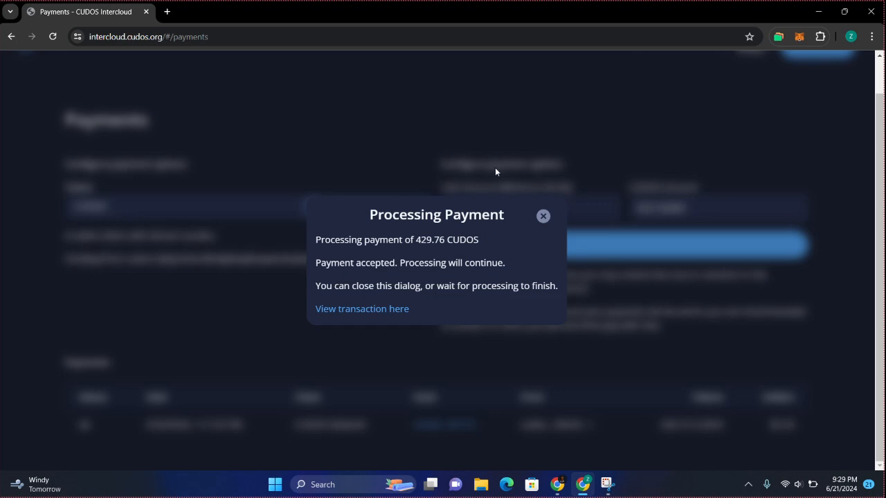
{"action": "left_click", "coordinate": [542, 216]}
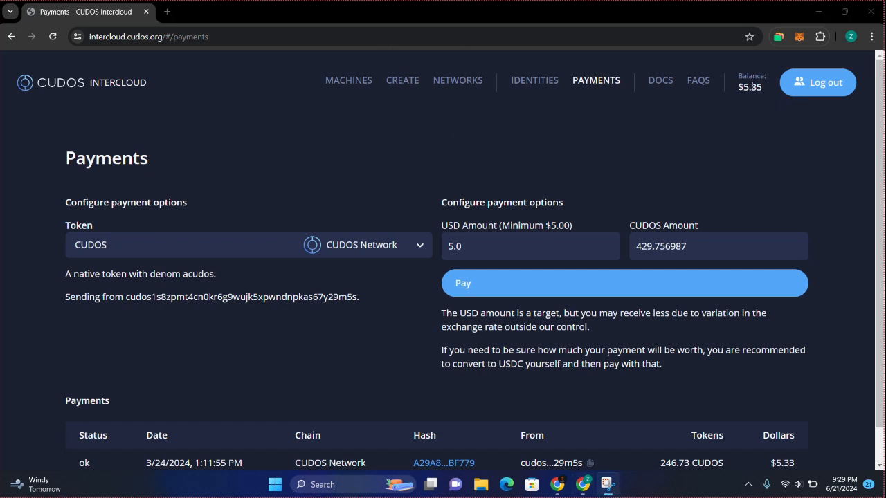
{"action": "left_click", "coordinate": [746, 90]}
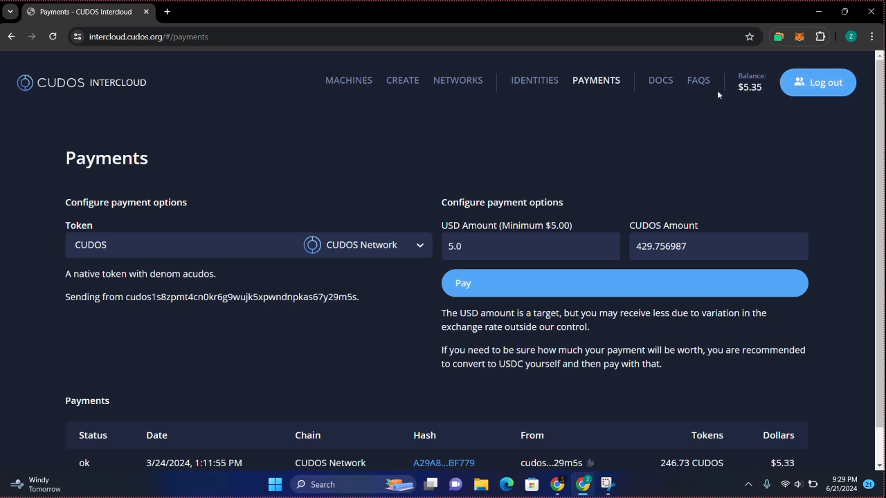
{"action": "right_click", "coordinate": [665, 82]}
Open the CUDOS documentation in a new tab and go to Getting Started
{"action": "left_click", "coordinate": [675, 94]}
{"action": "left_click", "coordinate": [225, 14]}
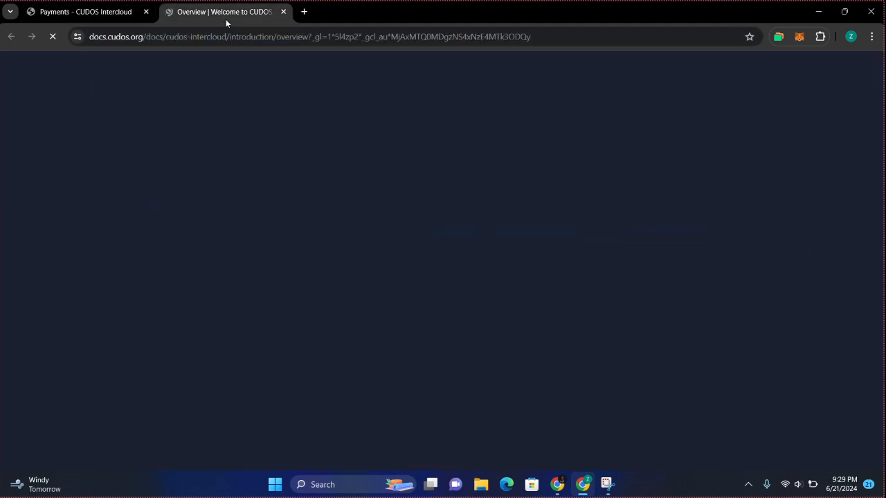
{"action": "scroll", "coordinate": [437, 268], "scroll_direction": "down", "scroll_amount": 2}
{"action": "scroll", "coordinate": [484, 272], "scroll_direction": "up", "scroll_amount": 2}
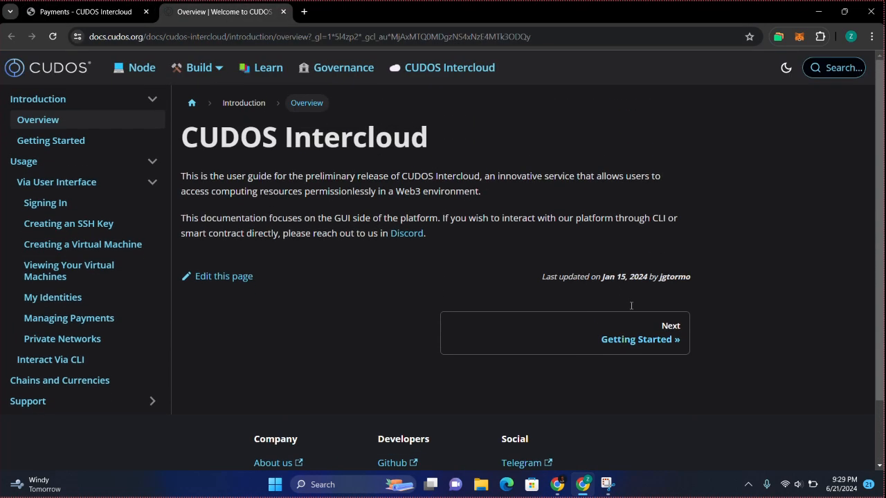
{"action": "left_click", "coordinate": [645, 340]}
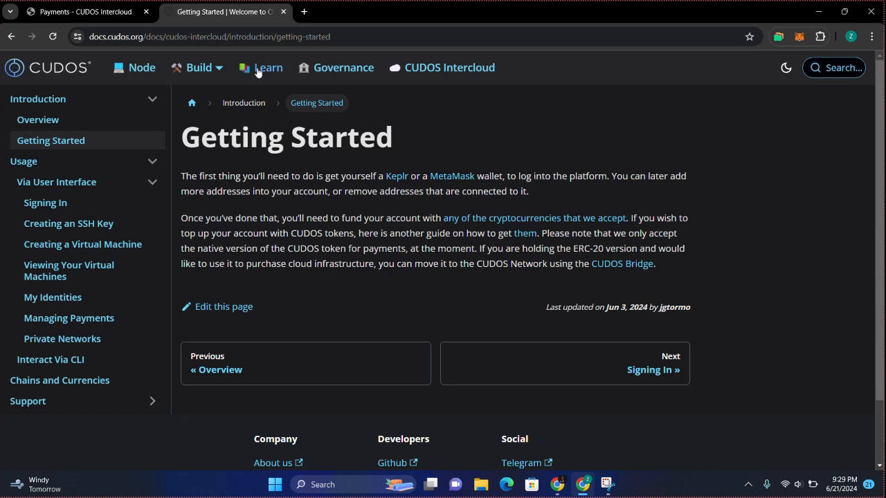
Open the FAQs in a third tab, skim it, and return to Payments
{"action": "left_click", "coordinate": [83, 12]}
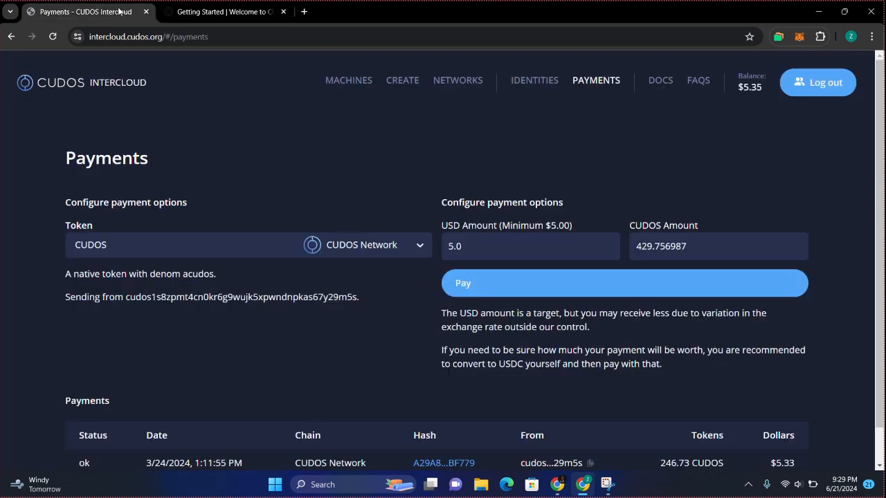
{"action": "right_click", "coordinate": [706, 84]}
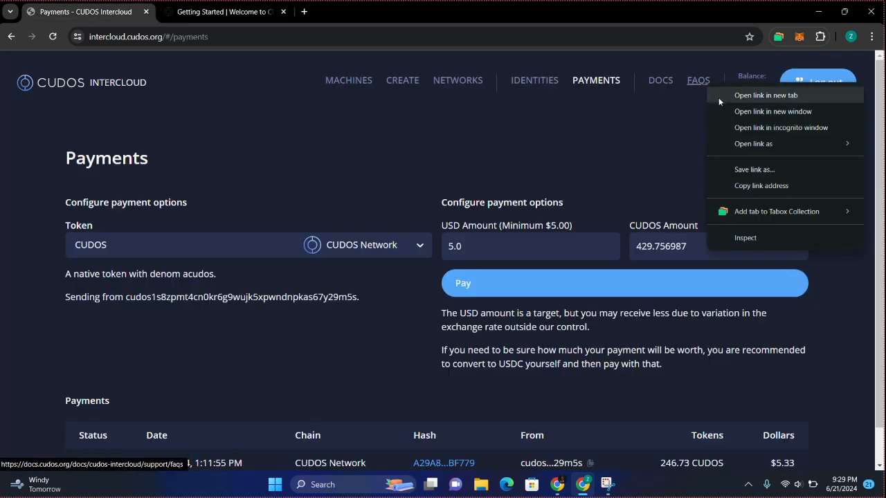
{"action": "left_click", "coordinate": [718, 95]}
{"action": "left_click", "coordinate": [314, 14]}
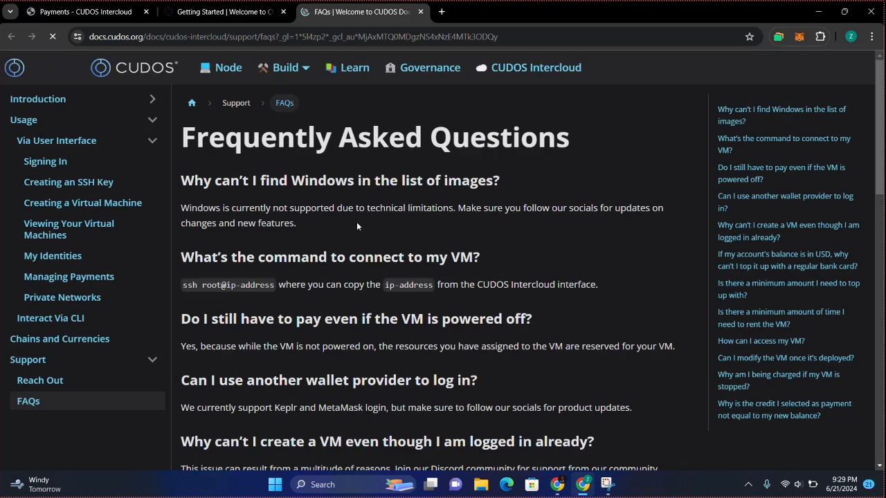
{"action": "scroll", "coordinate": [377, 295], "scroll_direction": "down", "scroll_amount": 2}
{"action": "scroll", "coordinate": [377, 295], "scroll_direction": "down", "scroll_amount": 4}
{"action": "scroll", "coordinate": [284, 221], "scroll_direction": "up", "scroll_amount": 6}
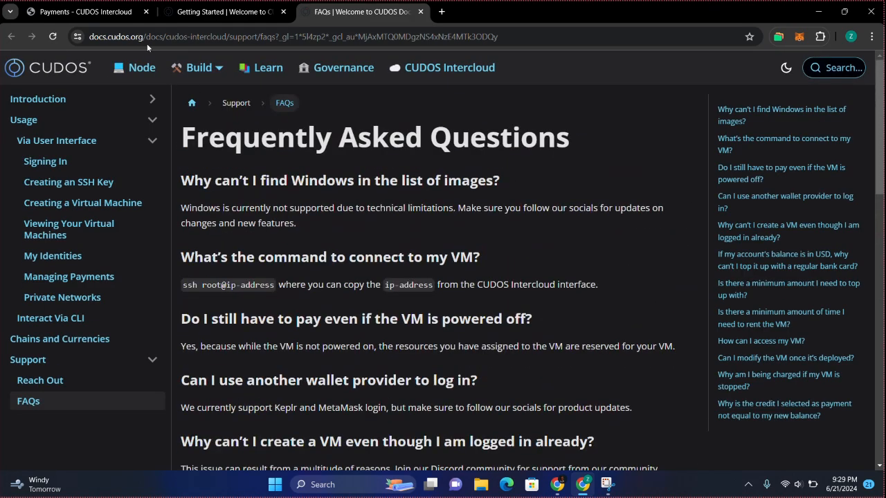
{"action": "left_click", "coordinate": [76, 12]}
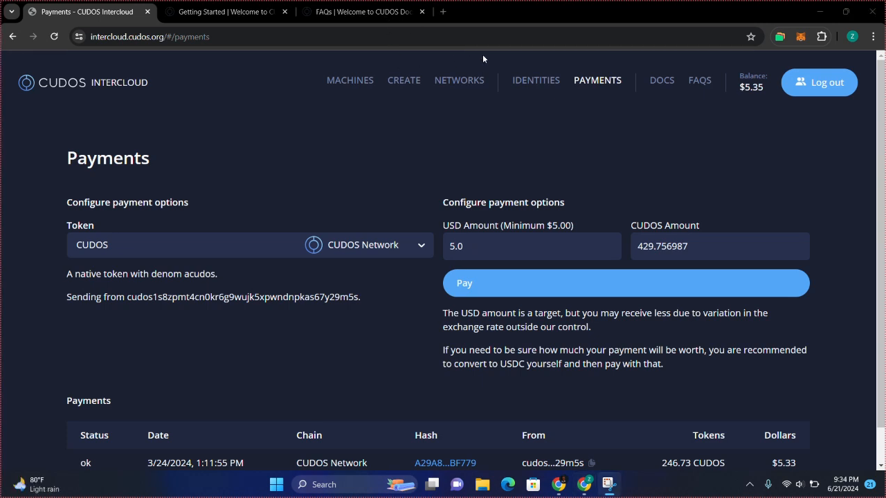
Open the Create page and browse the other operating systems, keeping Ubuntu
{"action": "left_click", "coordinate": [397, 83]}
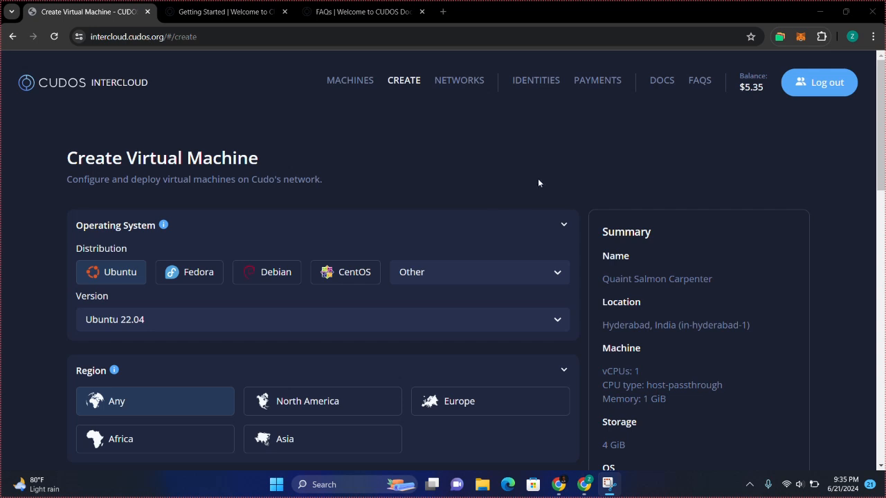
{"action": "scroll", "coordinate": [537, 181], "scroll_direction": "down", "scroll_amount": 2}
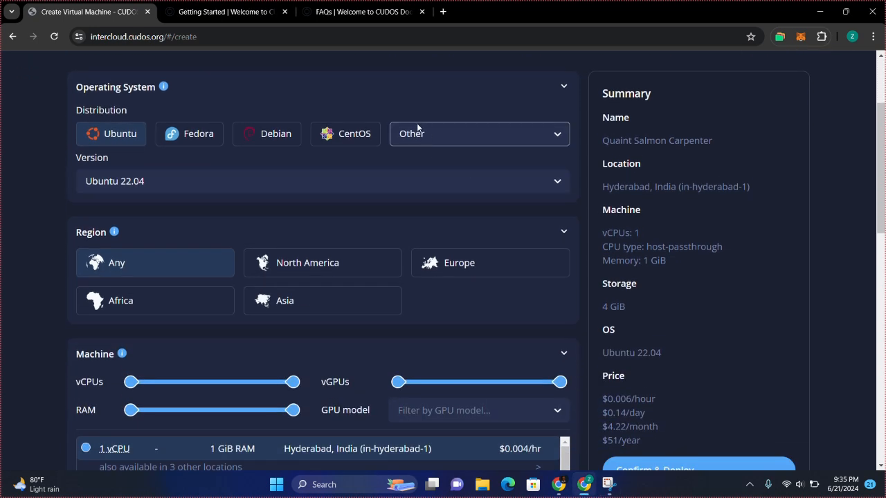
{"action": "left_click", "coordinate": [433, 139]}
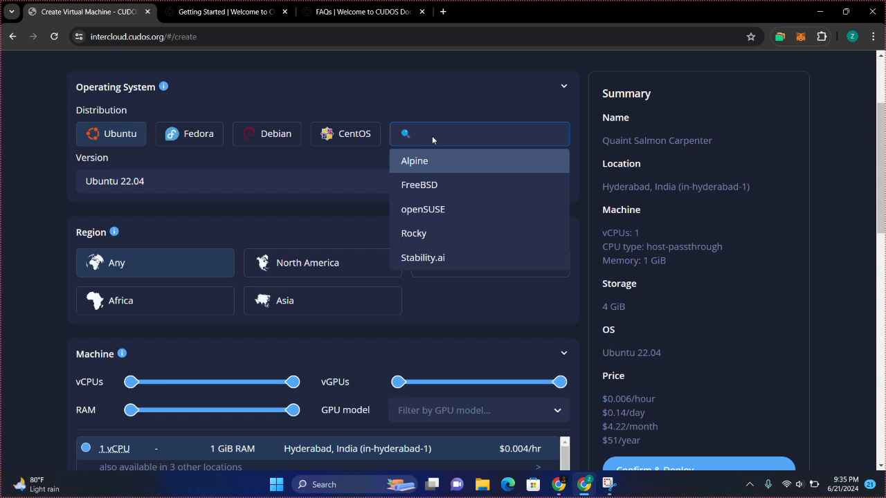
{"action": "left_click", "coordinate": [384, 87]}
{"action": "left_click", "coordinate": [384, 87]}
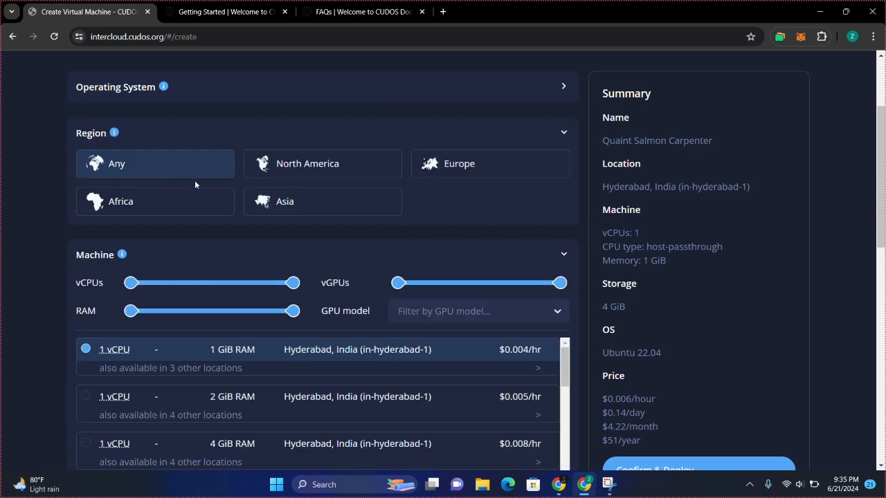
{"action": "scroll", "coordinate": [184, 172], "scroll_direction": "up", "scroll_amount": 2}
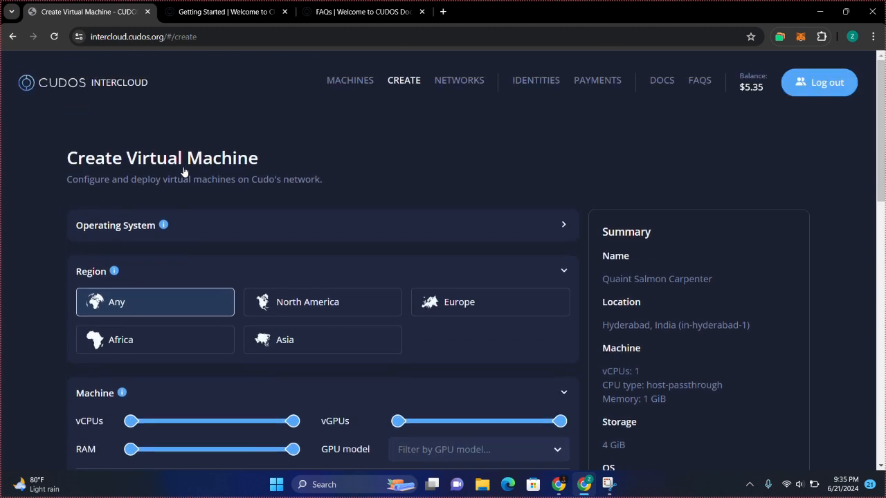
{"action": "left_click", "coordinate": [284, 233]}
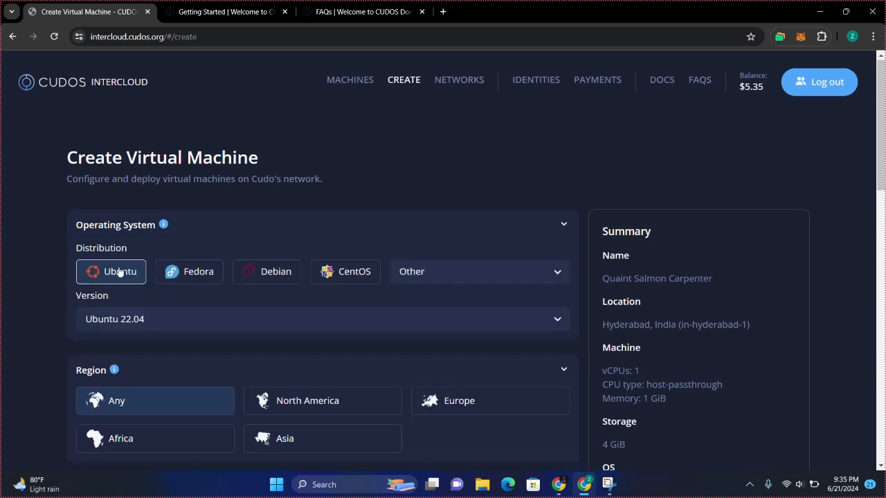
{"action": "scroll", "coordinate": [124, 270], "scroll_direction": "down", "scroll_amount": 2}
Pick Ubuntu 22.04 as the version and review the rest of the form
{"action": "left_click", "coordinate": [171, 225]}
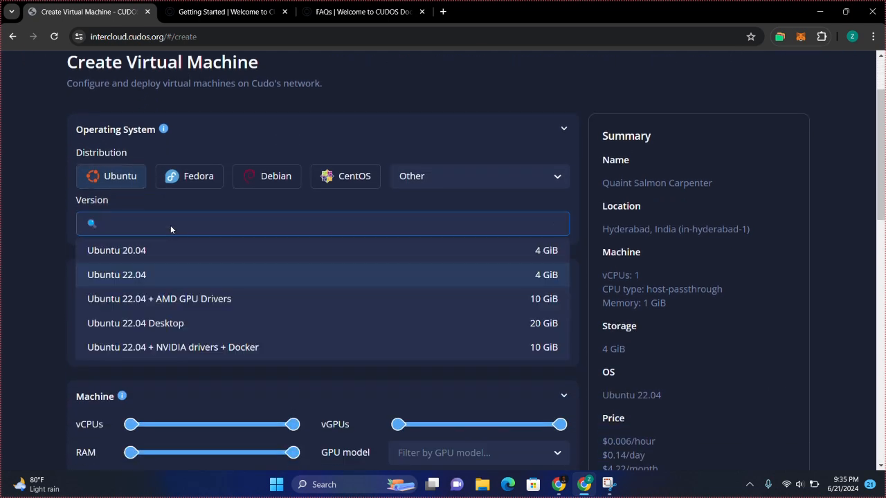
{"action": "left_click", "coordinate": [149, 277]}
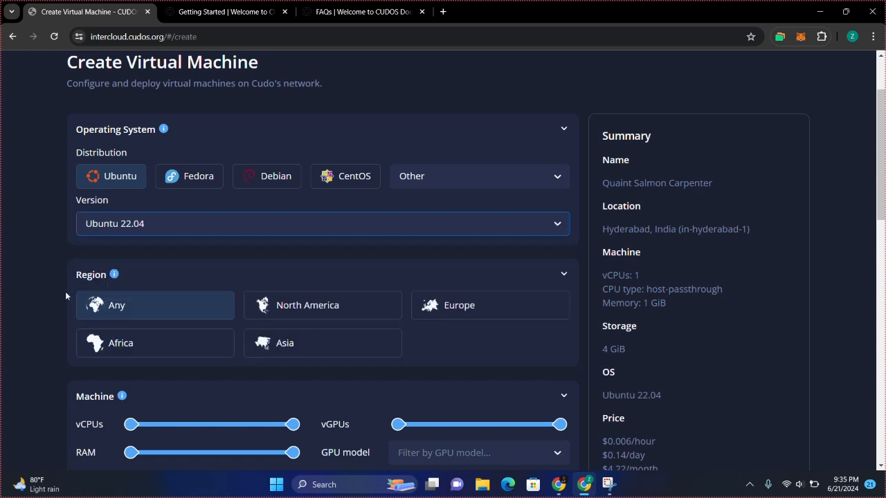
{"action": "scroll", "coordinate": [59, 297], "scroll_direction": "down", "scroll_amount": 1}
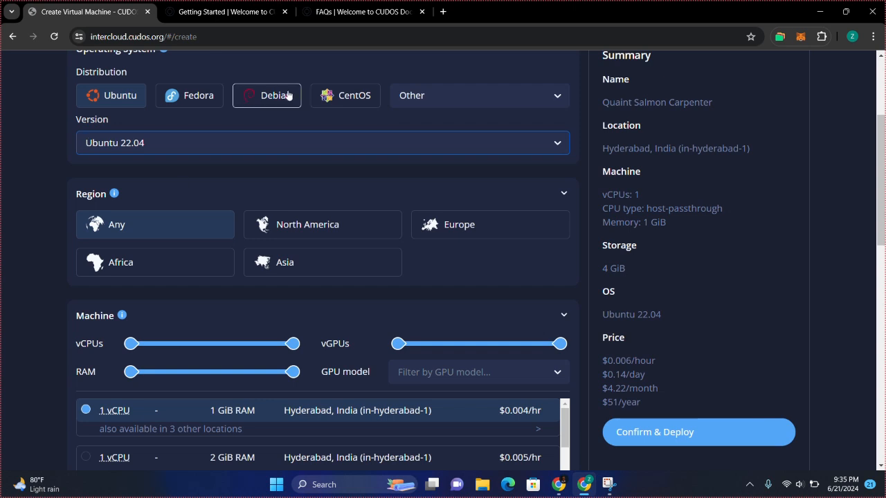
{"action": "left_click", "coordinate": [379, 26]}
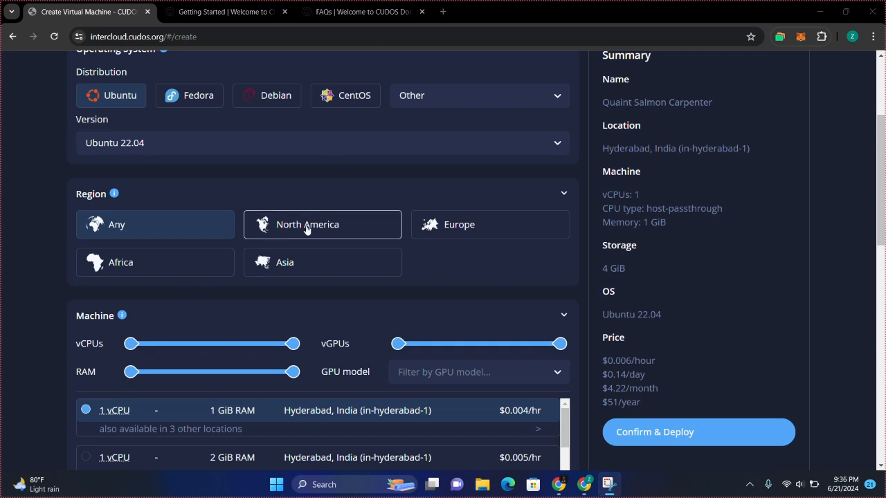
{"action": "scroll", "coordinate": [370, 187], "scroll_direction": "down", "scroll_amount": 4}
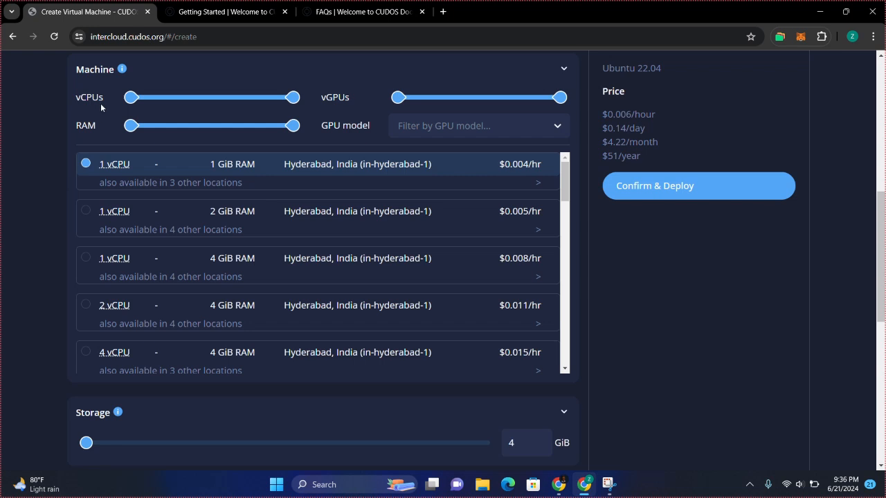
Filter for 3+ vCPUs with a GPU and pick the 2 vCPU, 1 vGPU Los Angeles machine
{"action": "mouse_move", "coordinate": [127, 99]}
{"action": "left_click_drag", "start_coordinate": [127, 99], "coordinate": [133, 101]}
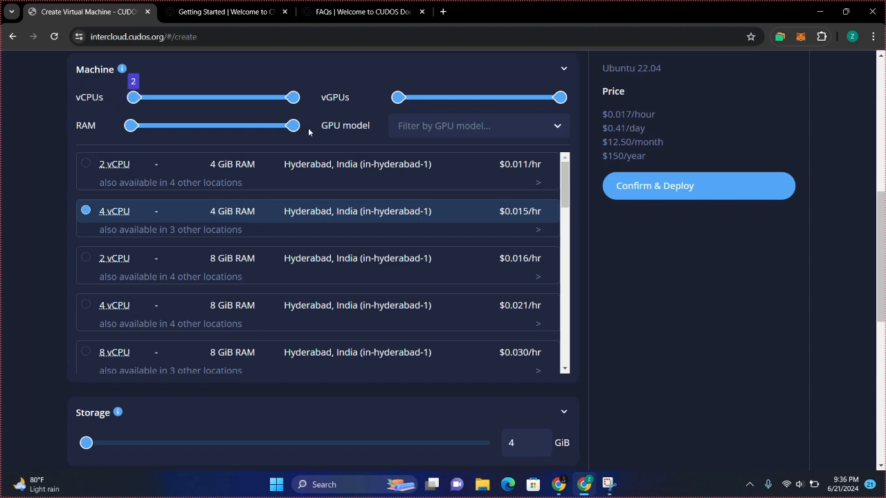
{"action": "mouse_move", "coordinate": [397, 99]}
{"action": "left_click_drag", "start_coordinate": [397, 102], "coordinate": [411, 104]}
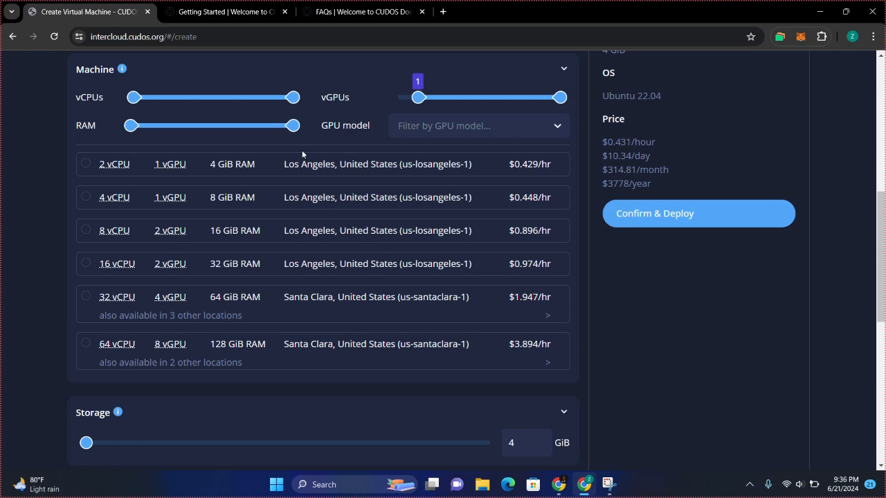
{"action": "left_click", "coordinate": [307, 174]}
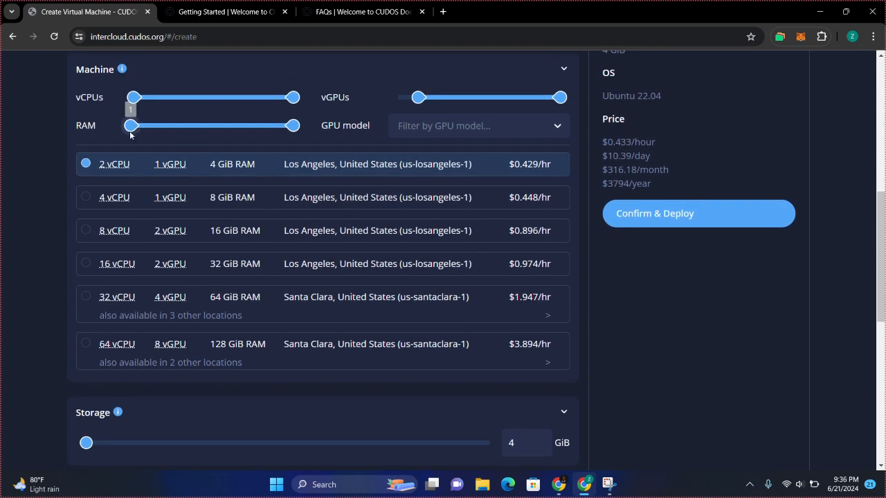
Switch filters to CPU-only with 1 vCPU and choose the 1 vCPU, 1 GiB machine
{"action": "mouse_move", "coordinate": [131, 125]}
{"action": "left_mouse_down"}
{"action": "mouse_move", "coordinate": [204, 130]}
{"action": "mouse_move", "coordinate": [128, 135]}
{"action": "mouse_move", "coordinate": [233, 130]}
{"action": "mouse_move", "coordinate": [131, 128]}
{"action": "left_mouse_up"}
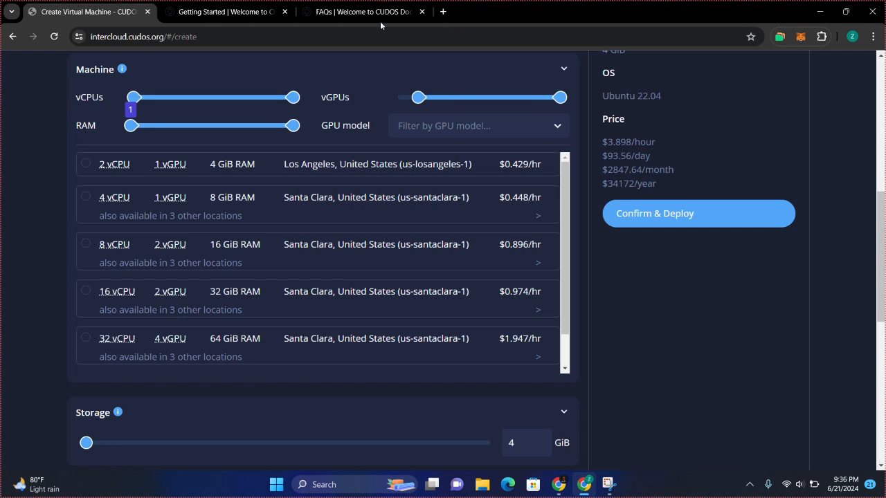
{"action": "left_click_drag", "start_coordinate": [418, 97], "coordinate": [398, 97]}
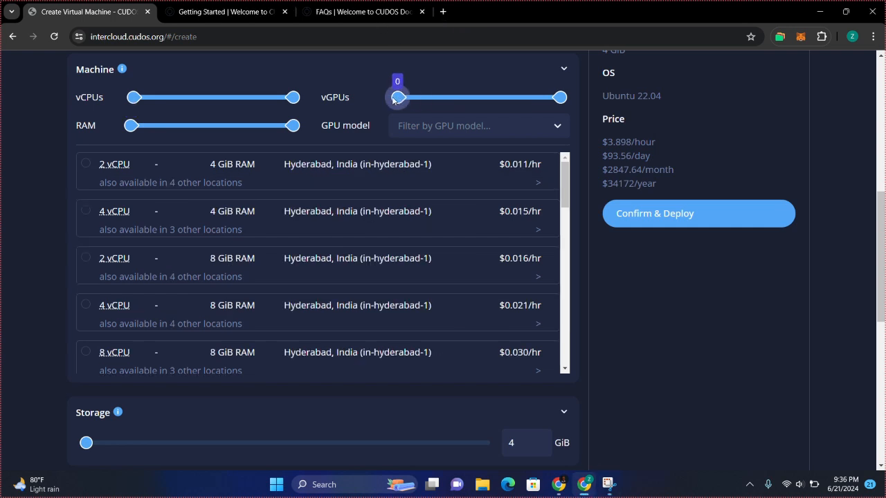
{"action": "left_click_drag", "start_coordinate": [133, 97], "coordinate": [104, 102]}
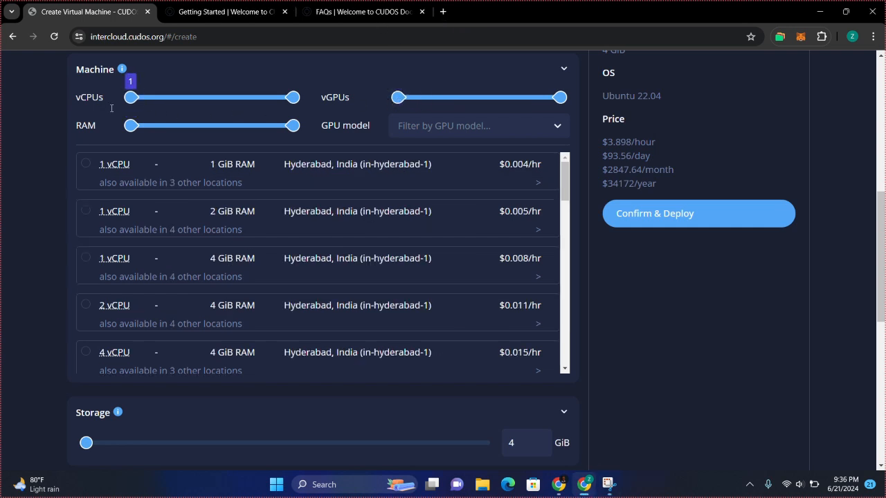
{"action": "left_click", "coordinate": [84, 165]}
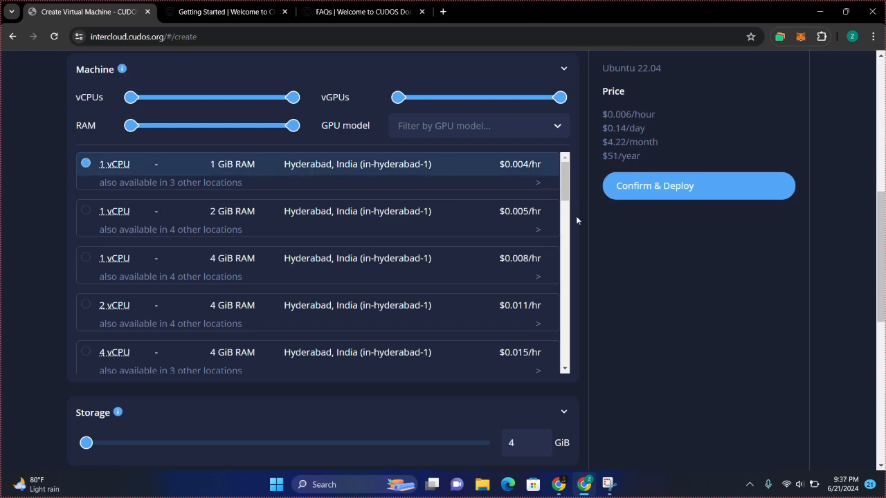
{"action": "scroll", "coordinate": [576, 219], "scroll_direction": "down", "scroll_amount": 2}
{"action": "scroll", "coordinate": [576, 220], "scroll_direction": "up", "scroll_amount": 1}
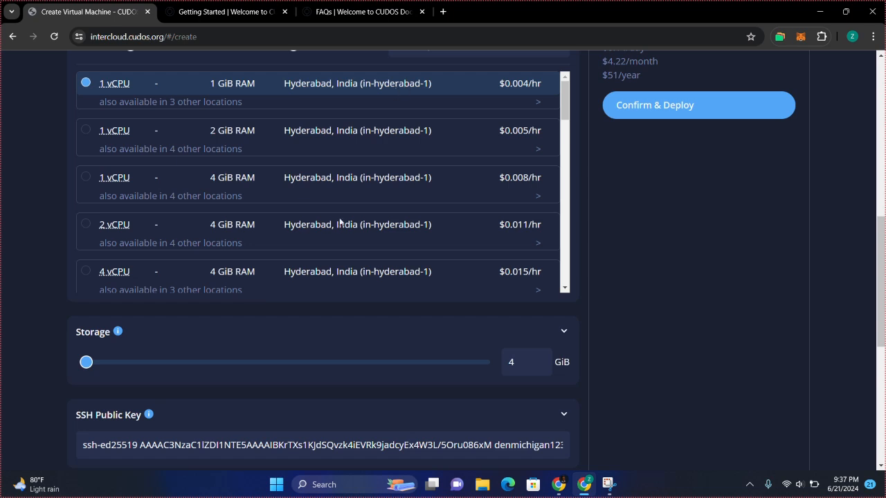
{"action": "scroll", "coordinate": [332, 241], "scroll_direction": "down", "scroll_amount": 3}
{"action": "scroll", "coordinate": [43, 336], "scroll_direction": "down", "scroll_amount": 4}
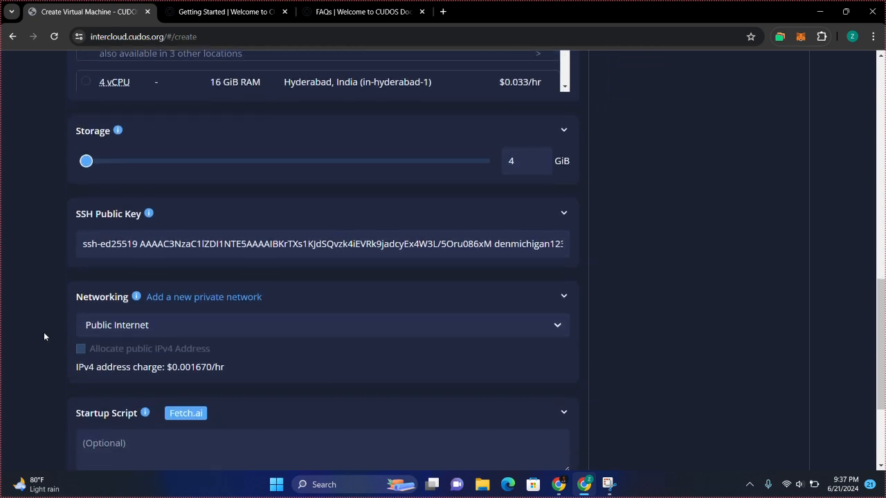
{"action": "mouse_move", "coordinate": [86, 94]}
{"action": "left_mouse_down"}
{"action": "mouse_move", "coordinate": [212, 98]}
{"action": "mouse_move", "coordinate": [83, 105]}
{"action": "left_mouse_up"}
{"action": "scroll", "coordinate": [62, 197], "scroll_direction": "down", "scroll_amount": 1}
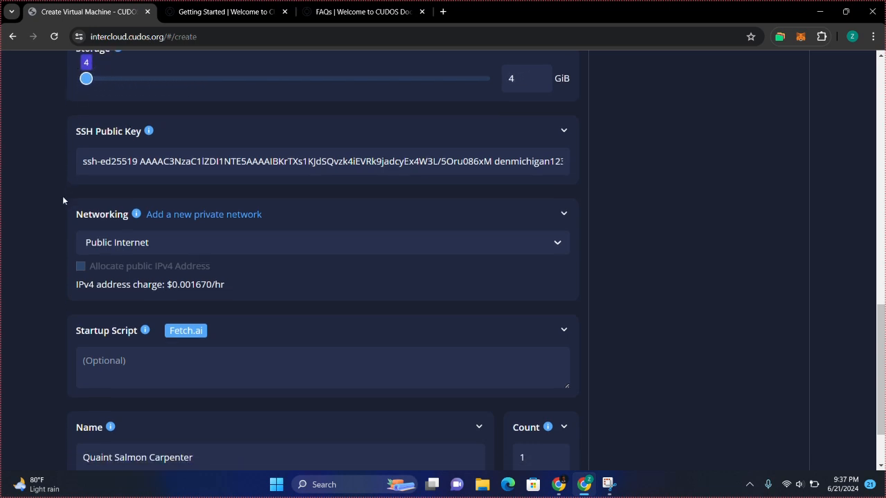
{"action": "scroll", "coordinate": [360, 67], "scroll_direction": "up", "scroll_amount": 1}
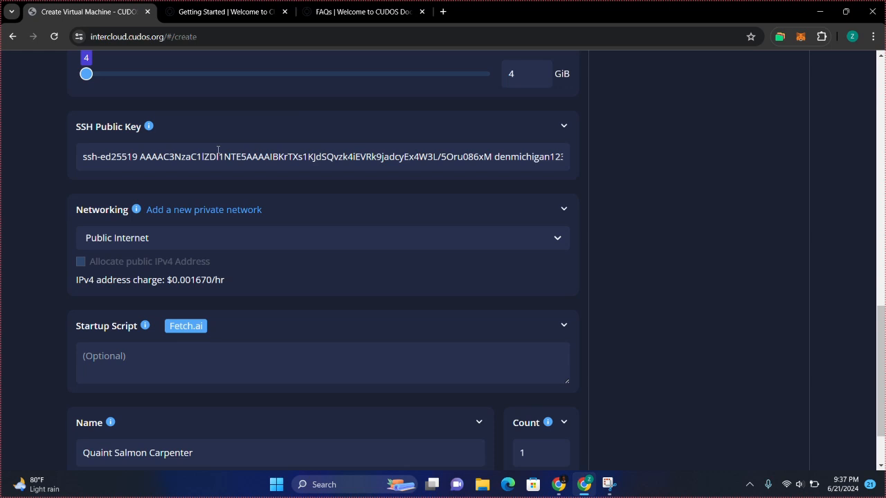
{"action": "left_click_drag", "start_coordinate": [88, 160], "coordinate": [504, 155]}
{"action": "left_click", "coordinate": [313, 159]}
{"action": "left_click", "coordinate": [505, 155]}
{"action": "left_click", "coordinate": [419, 157]}
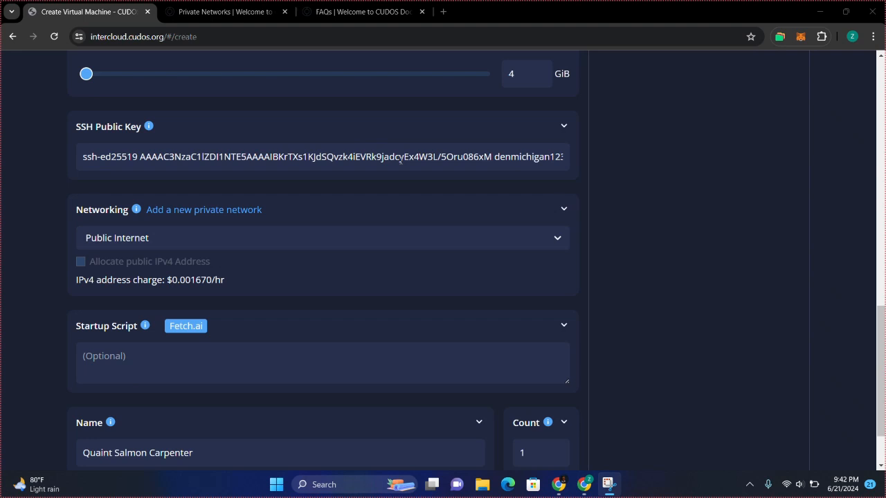
{"action": "left_click", "coordinate": [652, 238]}
Launch Terminal from taskbar search ('termius') and move the Ubuntu window up and left
{"action": "left_click", "coordinate": [355, 484]}
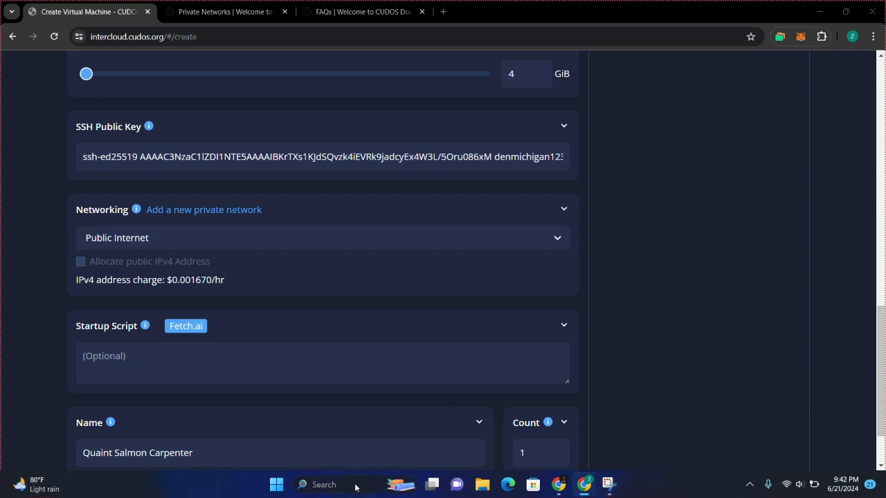
{"action": "type", "text": "termius"}
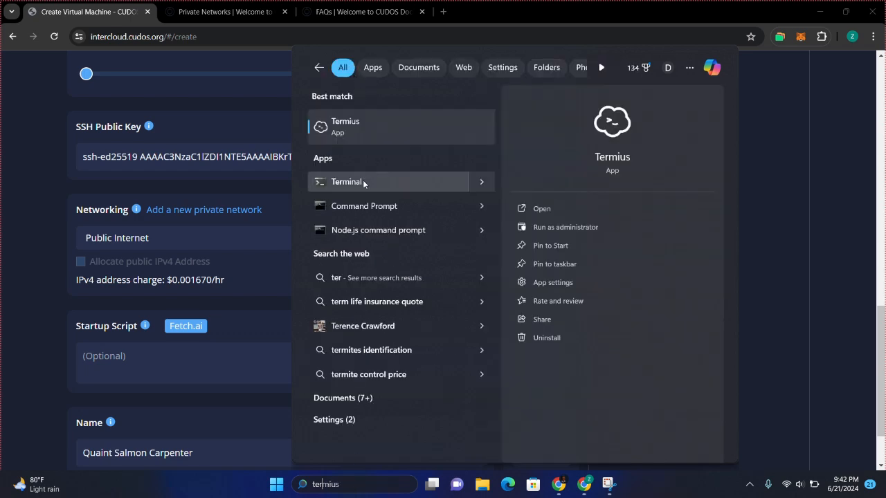
{"action": "left_click", "coordinate": [363, 181]}
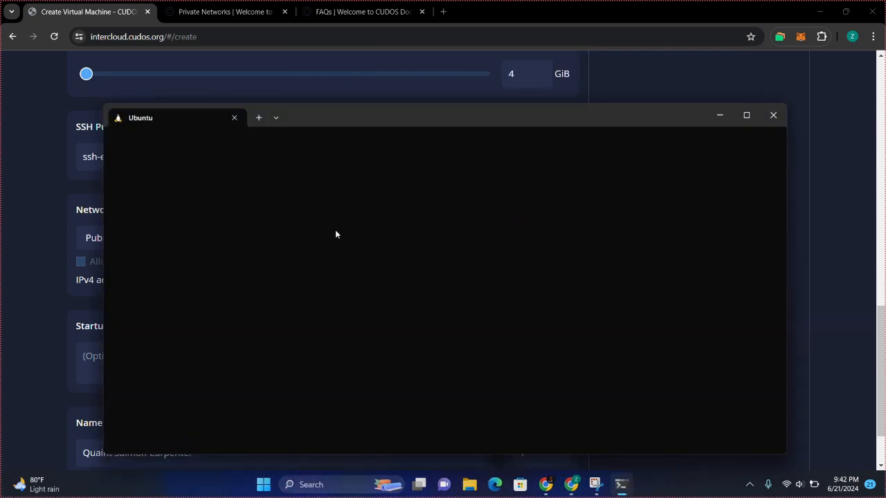
{"action": "left_click_drag", "start_coordinate": [469, 115], "coordinate": [456, 91]}
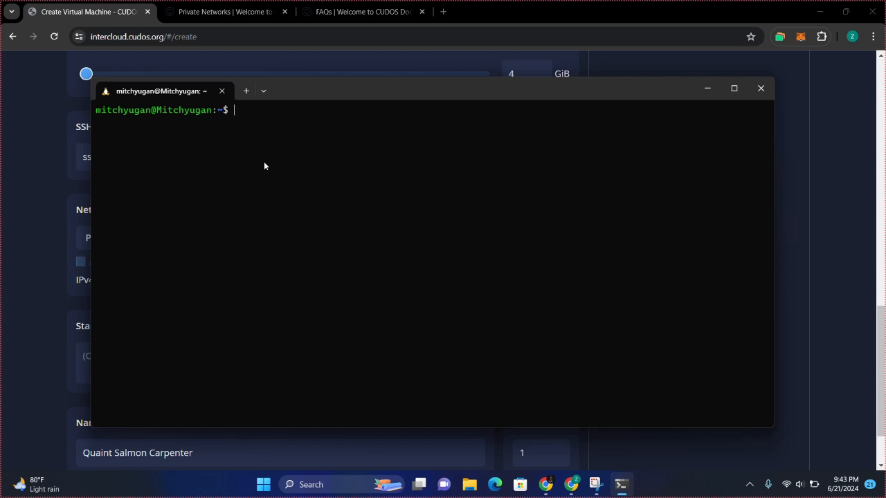
List the contents of ~/.ssh with ls -al, pasted from clipboard history
{"action": "key", "text": "super+v"}
{"action": "left_click", "coordinate": [167, 230]}
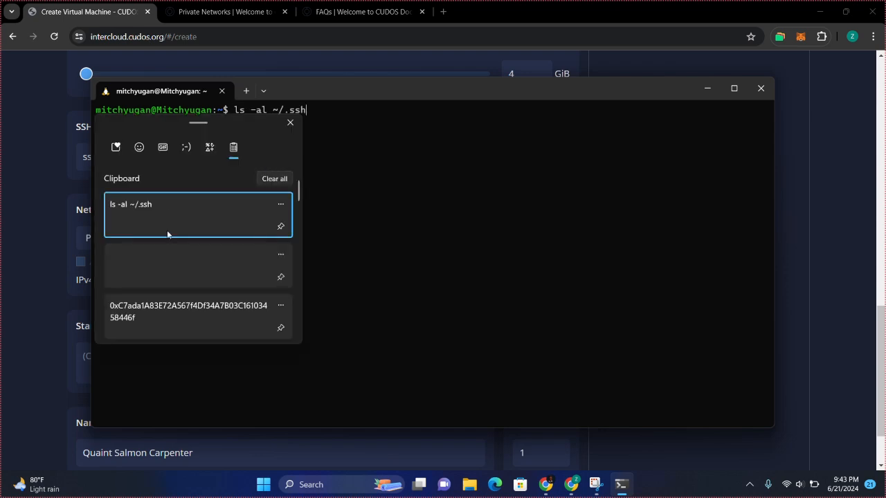
{"action": "key", "text": "Return"}
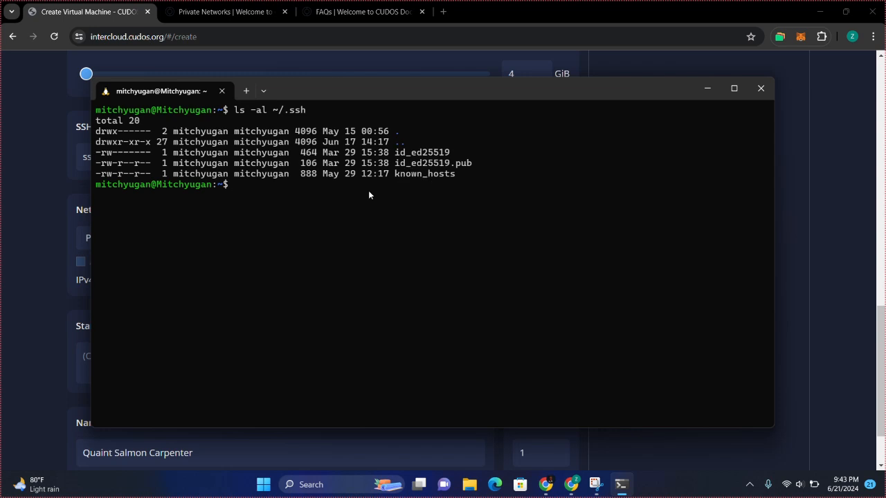
Start a cat command and copy the id_ed25519 file name from the listing
{"action": "type", "text": "cat"}
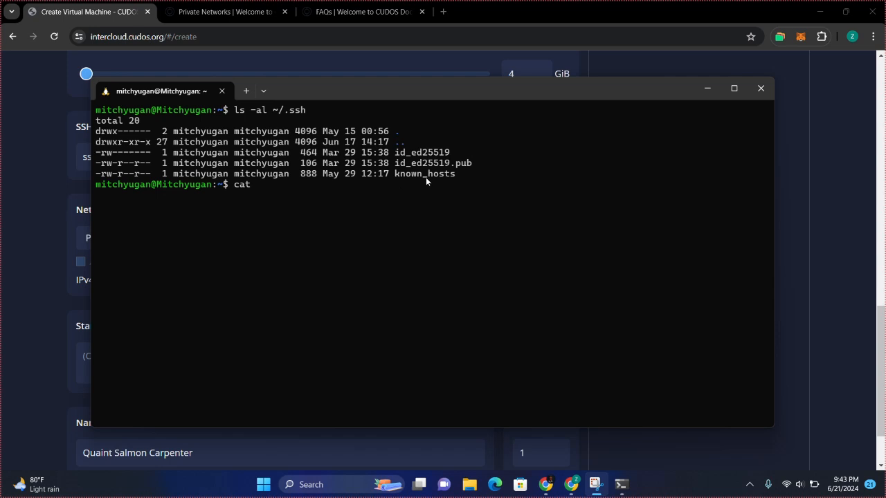
{"action": "left_click_drag", "start_coordinate": [395, 153], "coordinate": [446, 159]}
{"action": "key", "text": "ctrl+c"}
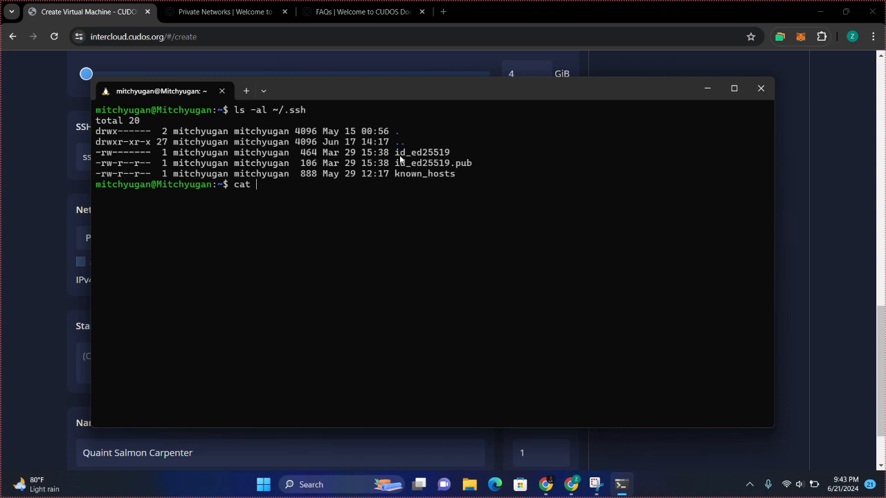
{"action": "left_click", "coordinate": [439, 157]}
{"action": "left_click_drag", "start_coordinate": [396, 154], "coordinate": [473, 166]}
{"action": "key", "text": "ctrl+c"}
{"action": "left_click", "coordinate": [388, 20]}
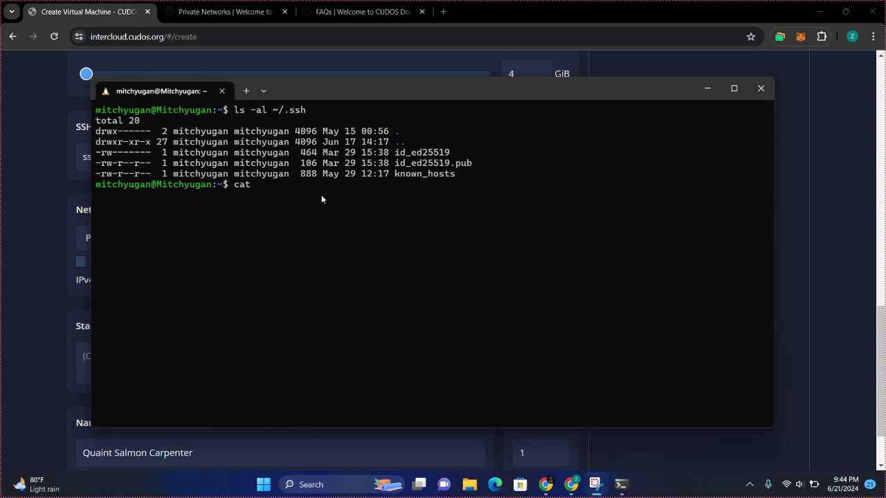
Build a cat command from -al ~/.ssh and id_ed25519.pub and run it
{"action": "left_click", "coordinate": [279, 210]}
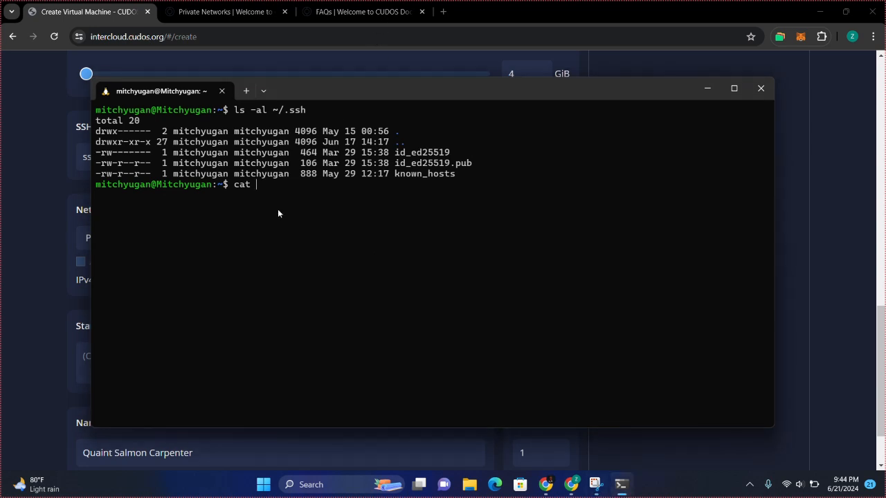
{"action": "left_click_drag", "start_coordinate": [251, 109], "coordinate": [304, 113]}
{"action": "right_click", "coordinate": [305, 115]}
{"action": "right_click", "coordinate": [304, 113]}
{"action": "type", "text": "/"}
{"action": "left_click_drag", "start_coordinate": [394, 165], "coordinate": [468, 170]}
{"action": "right_click", "coordinate": [468, 169]}
{"action": "right_click", "coordinate": [468, 169]}
{"action": "key", "text": "Return"}
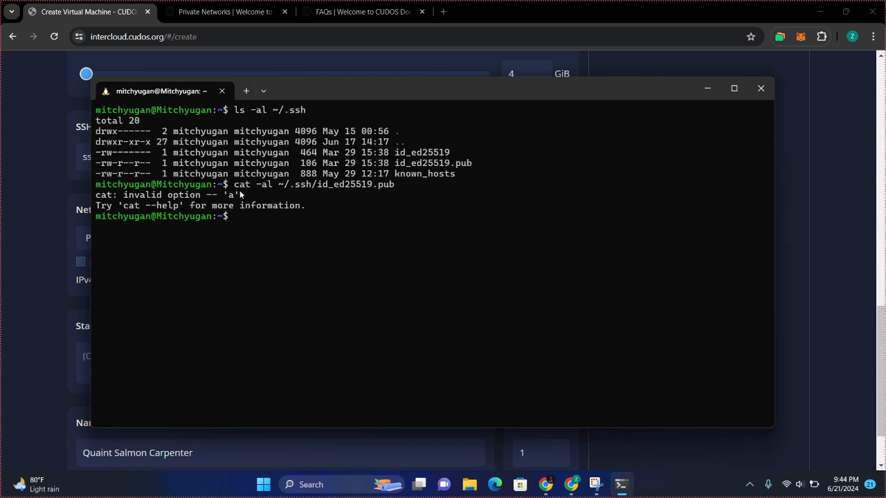
Run cat ~/.ssh/id_ed25519.pub to print the public key
{"action": "type", "text": "cat"}
{"action": "left_click_drag", "start_coordinate": [279, 186], "coordinate": [392, 185]}
{"action": "key", "text": "ctrl+c"}
{"action": "key", "text": "ctrl+v"}
{"action": "key", "text": "Return"}
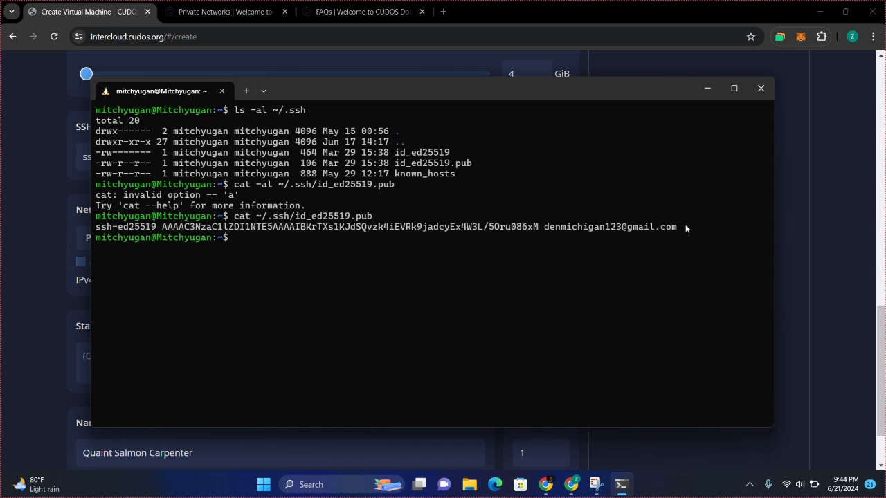
Select the whole printed public key line and copy it
{"action": "left_click_drag", "start_coordinate": [627, 230], "coordinate": [141, 215]}
{"action": "left_click", "coordinate": [141, 215]}
{"action": "left_click_drag", "start_coordinate": [246, 229], "coordinate": [418, 233]}
{"action": "left_click", "coordinate": [369, 250]}
{"action": "left_click", "coordinate": [389, 20]}
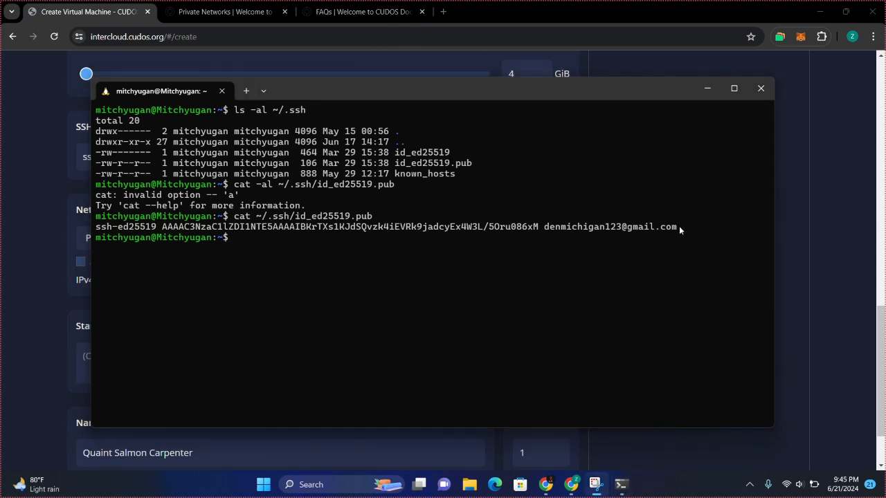
{"action": "left_click_drag", "start_coordinate": [676, 226], "coordinate": [99, 230]}
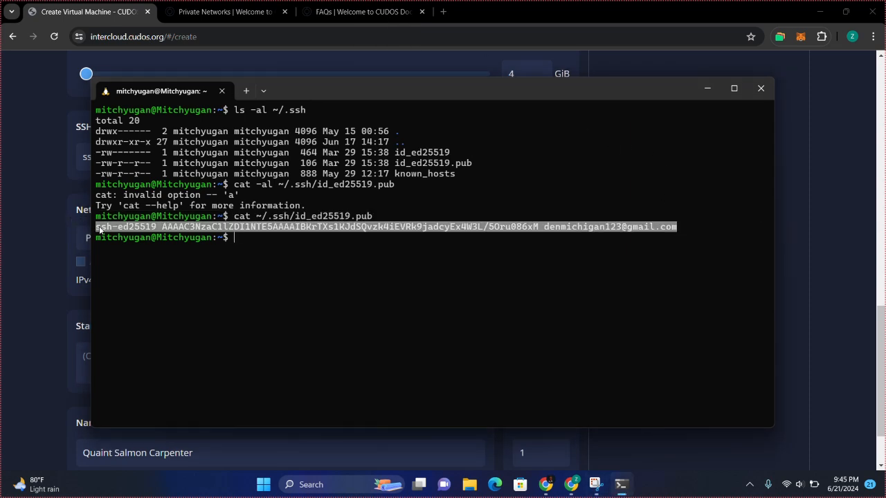
{"action": "right_click", "coordinate": [99, 230]}
Replace the SSH key field's contents with the copied id_ed25519 public key
{"action": "left_click", "coordinate": [72, 233]}
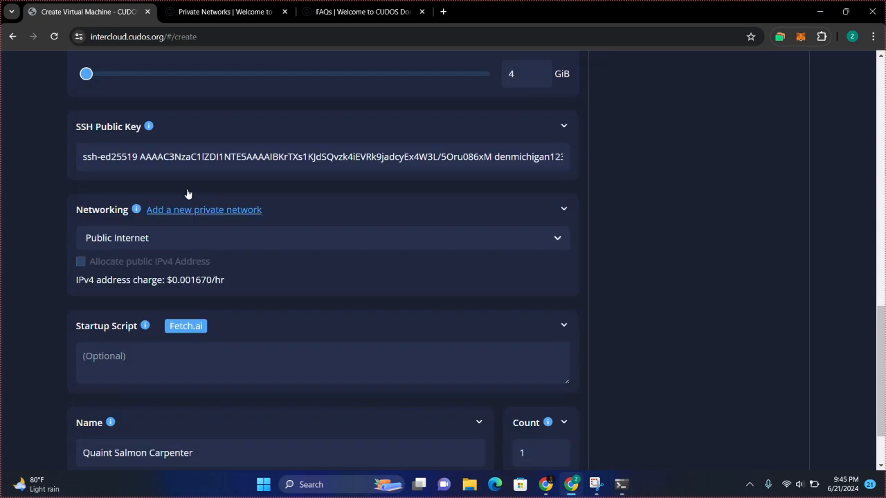
{"action": "double_click", "coordinate": [257, 150]}
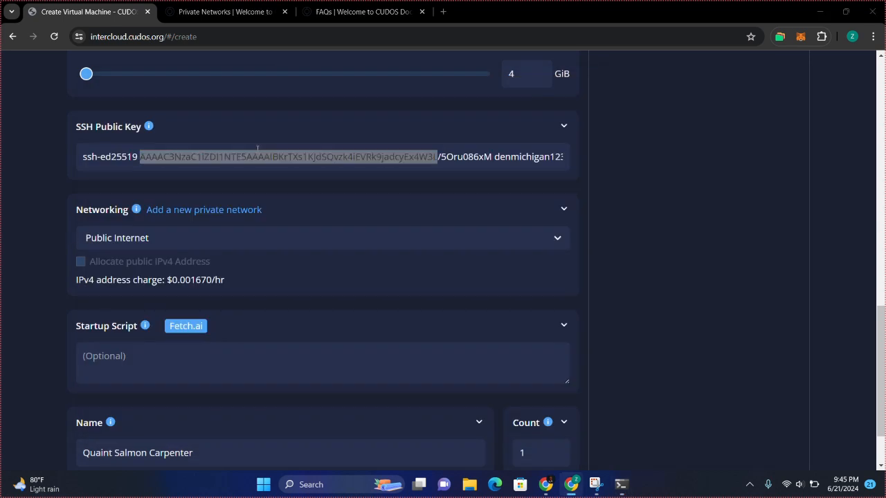
{"action": "key", "text": "alt+Tab"}
{"action": "key", "text": "alt+Tab"}
{"action": "key", "text": "ctrl+a"}
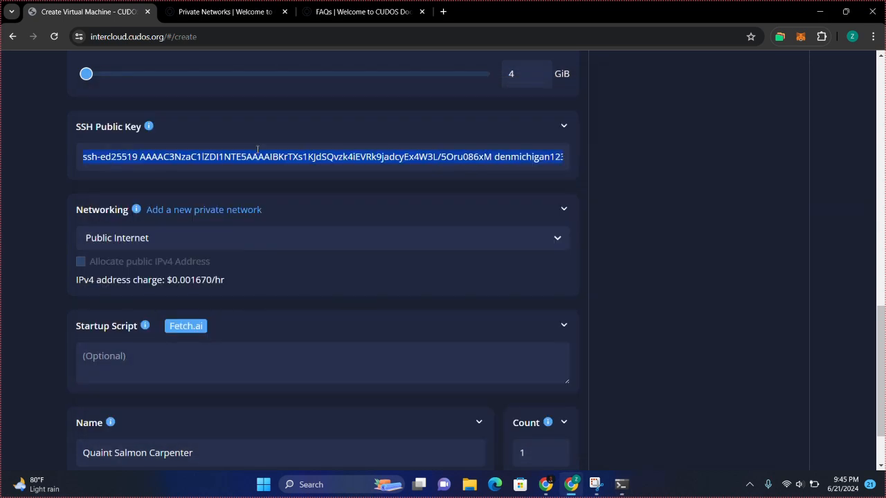
{"action": "key", "text": "ctrl+v"}
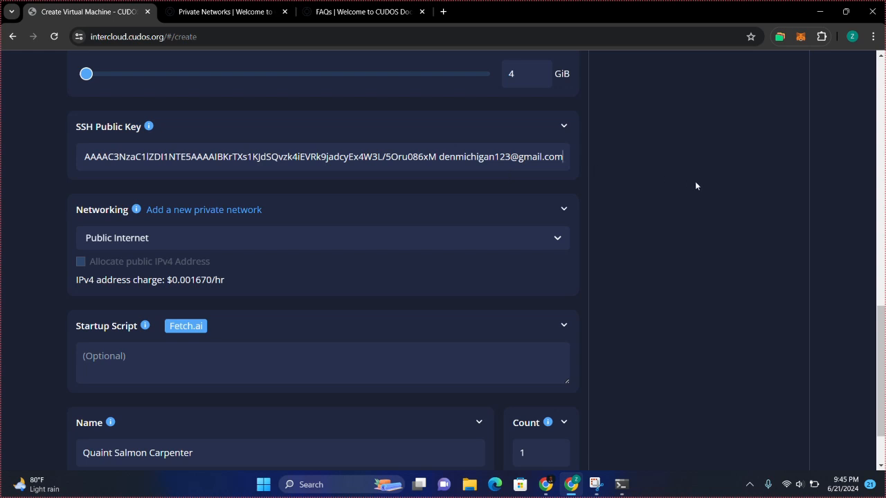
Keep Public Internet as the networking choice
{"action": "scroll", "coordinate": [695, 182], "scroll_direction": "down", "scroll_amount": 2}
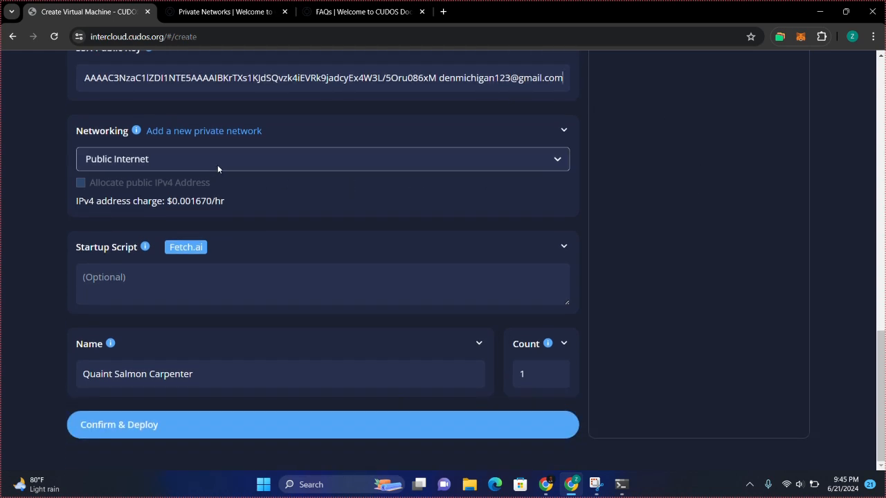
{"action": "left_click", "coordinate": [233, 161]}
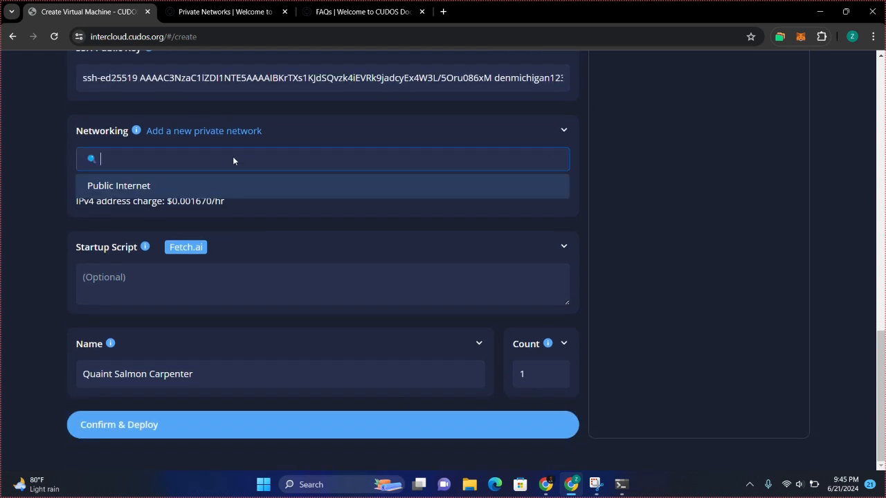
{"action": "left_click", "coordinate": [62, 162]}
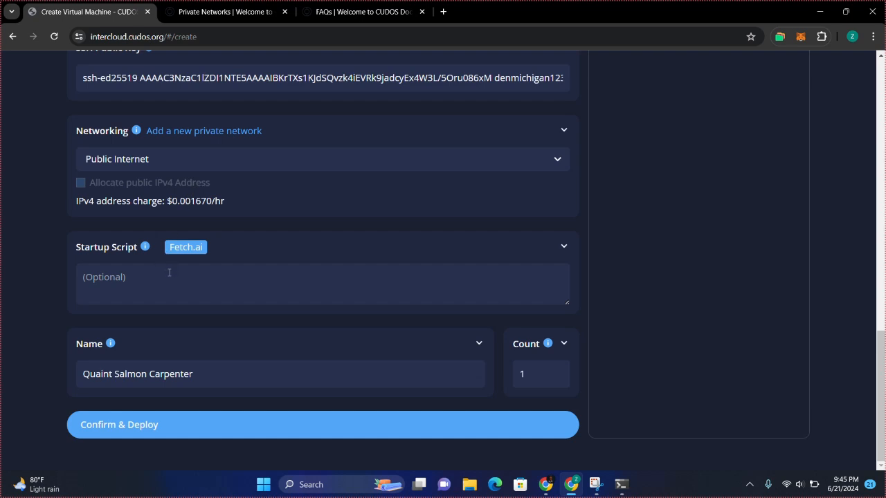
{"action": "left_click", "coordinate": [132, 276]}
Replace the default name Quaint Salmon Carpenter with My Cool Virtual Machine
{"action": "left_click_drag", "start_coordinate": [224, 375], "coordinate": [30, 377]}
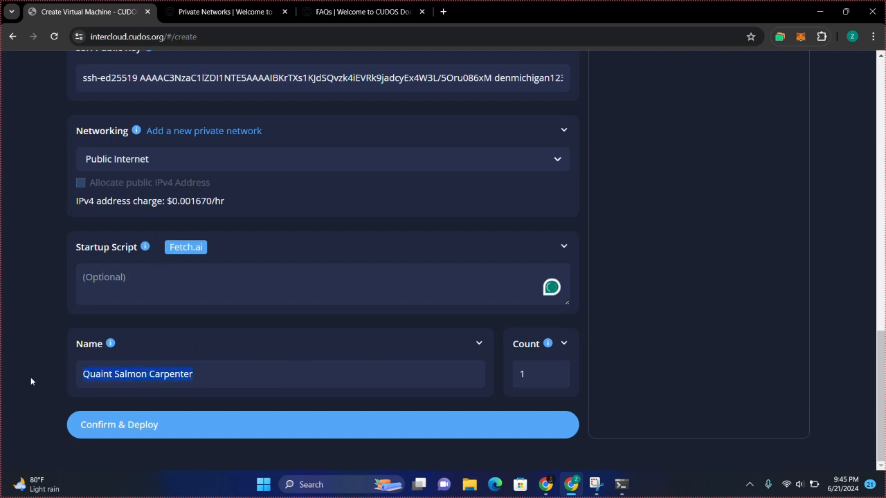
{"action": "type", "text": "M"}
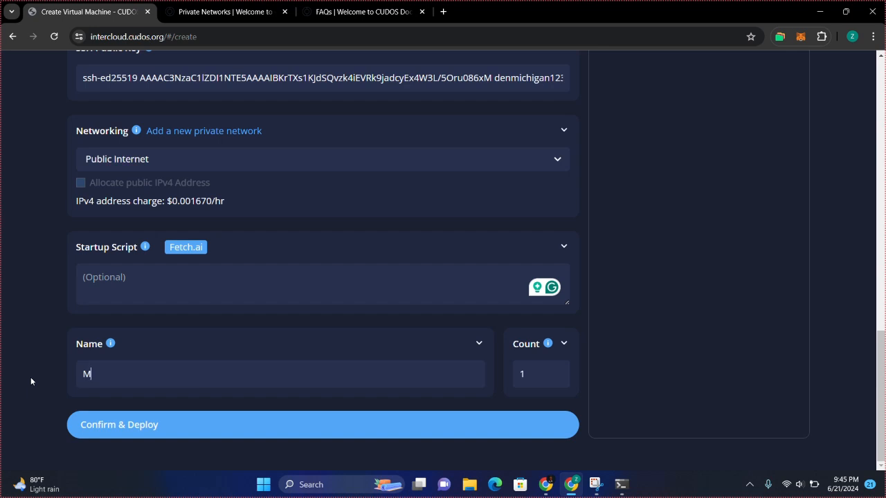
{"action": "type", "text": "y Vir"}
{"action": "key", "text": "BackSpace"}
{"action": "key", "text": "BackSpace"}
{"action": "key", "text": "BackSpace"}
{"action": "type", "text": "ool Virtual Machine"}
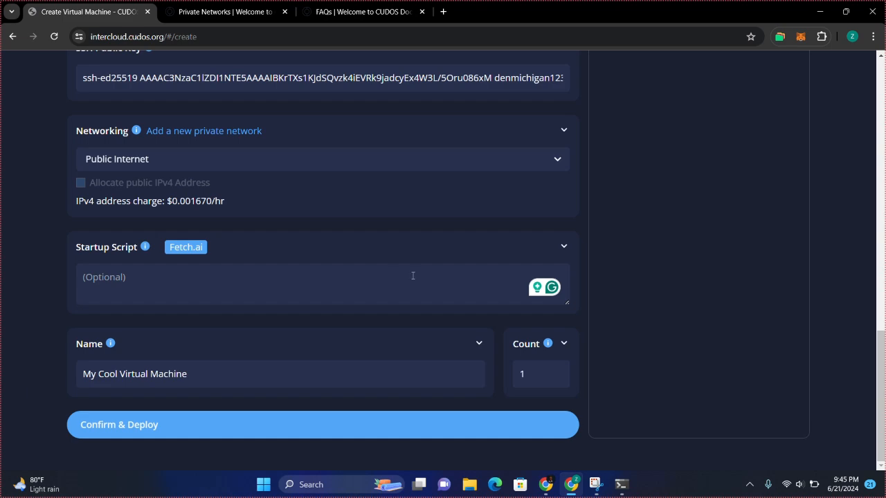
Review the Summary panel's machine name and Hyderabad location
{"action": "scroll", "coordinate": [642, 294], "scroll_direction": "up", "scroll_amount": 5}
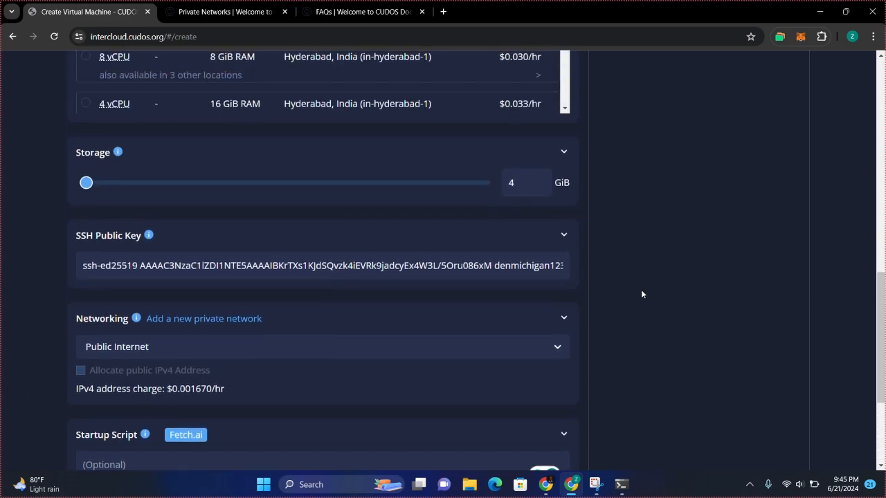
{"action": "scroll", "coordinate": [641, 290], "scroll_direction": "up", "scroll_amount": 7}
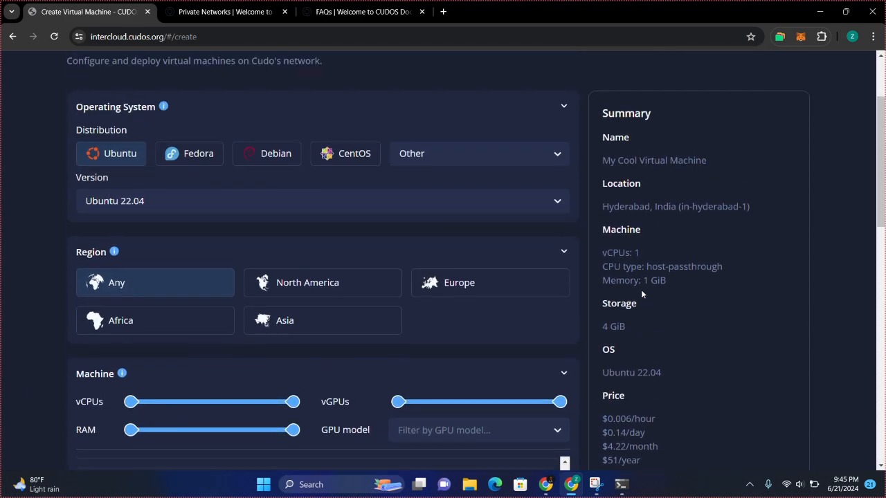
{"action": "scroll", "coordinate": [641, 291], "scroll_direction": "down", "scroll_amount": 1}
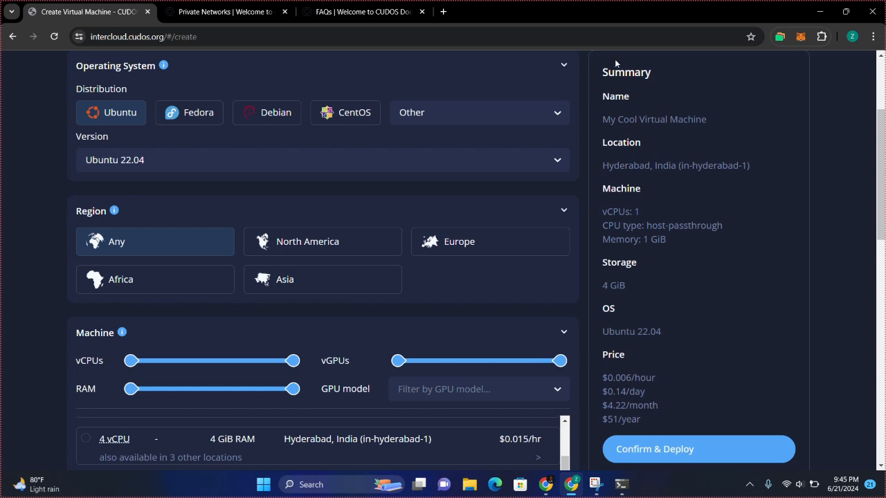
{"action": "double_click", "coordinate": [619, 63]}
{"action": "left_click_drag", "start_coordinate": [623, 119], "coordinate": [655, 144]}
{"action": "left_click", "coordinate": [658, 147]}
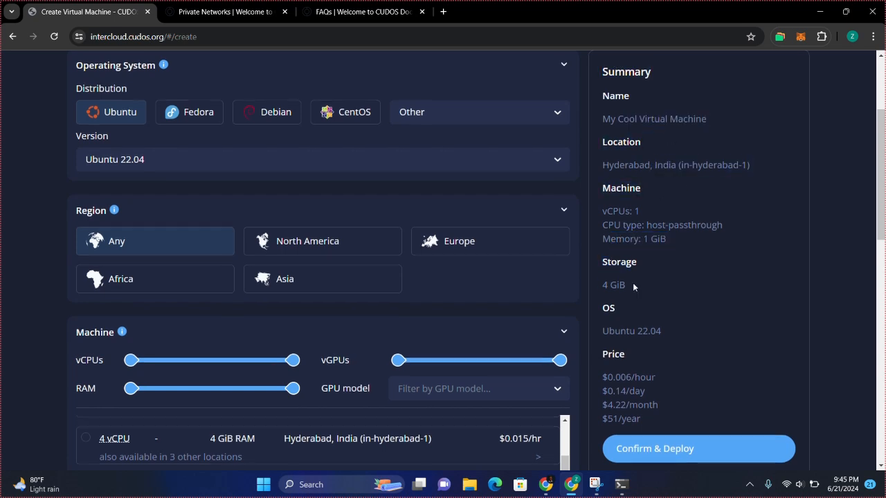
Check the daily price in the Summary, then Confirm & Deploy the machine
{"action": "scroll", "coordinate": [633, 287], "scroll_direction": "down", "scroll_amount": 2}
{"action": "left_click_drag", "start_coordinate": [603, 257], "coordinate": [662, 254]}
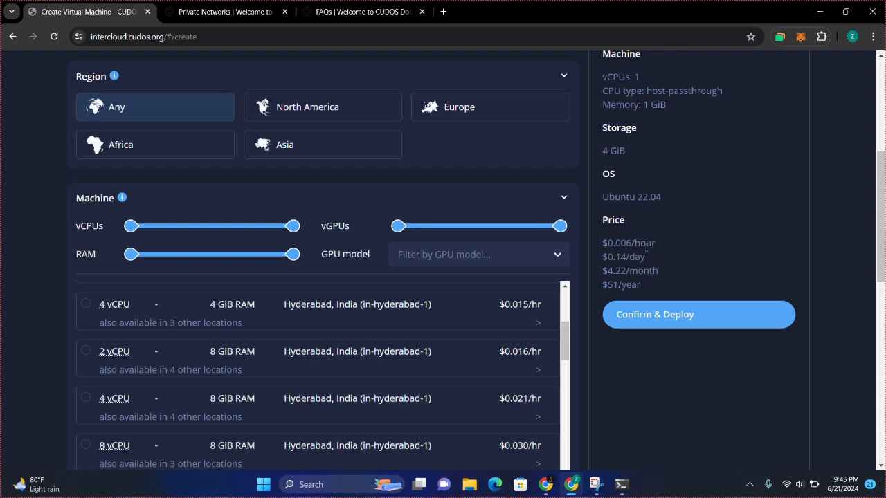
{"action": "scroll", "coordinate": [699, 262], "scroll_direction": "down", "scroll_amount": 6}
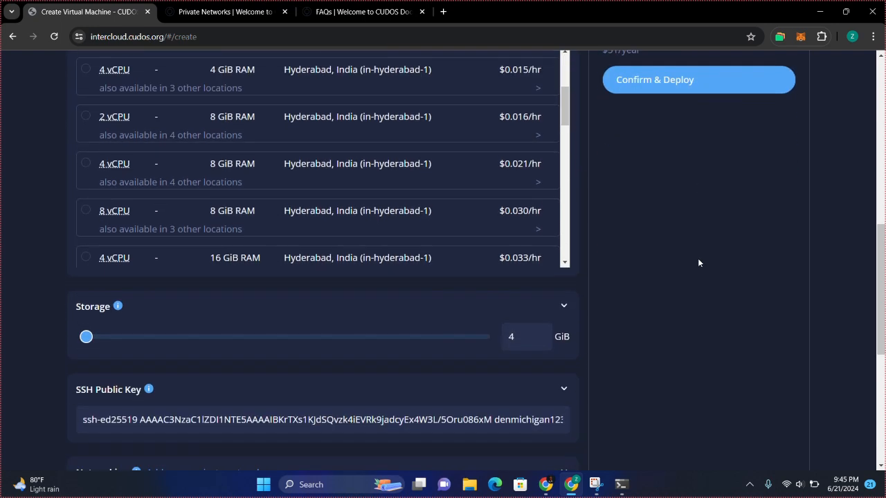
{"action": "scroll", "coordinate": [698, 262], "scroll_direction": "down", "scroll_amount": 2}
{"action": "scroll", "coordinate": [698, 261], "scroll_direction": "up", "scroll_amount": 4}
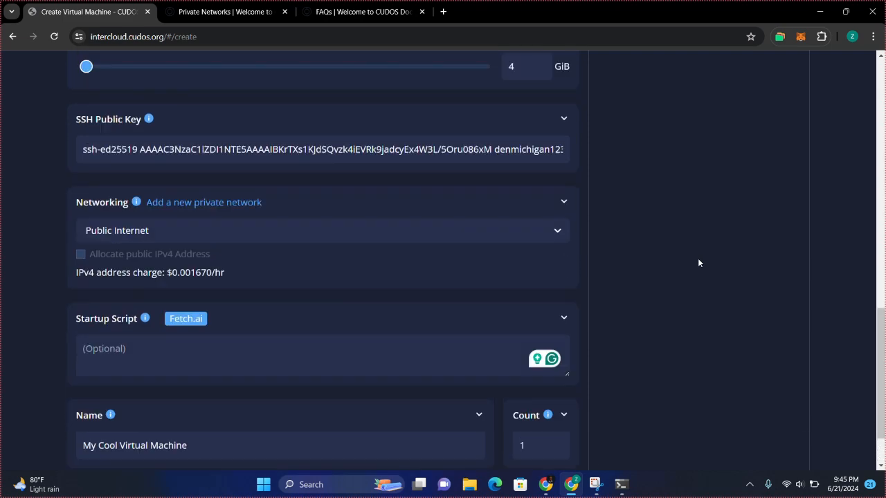
{"action": "scroll", "coordinate": [698, 262], "scroll_direction": "up", "scroll_amount": 4}
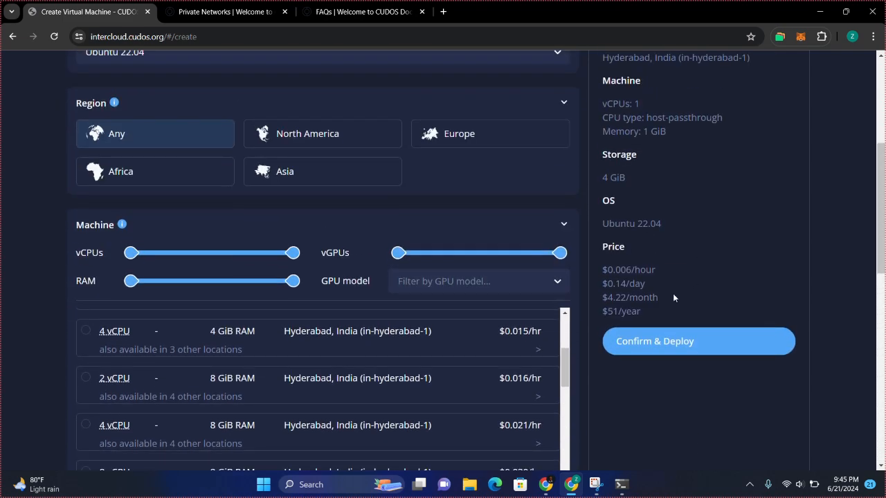
{"action": "left_click", "coordinate": [662, 342]}
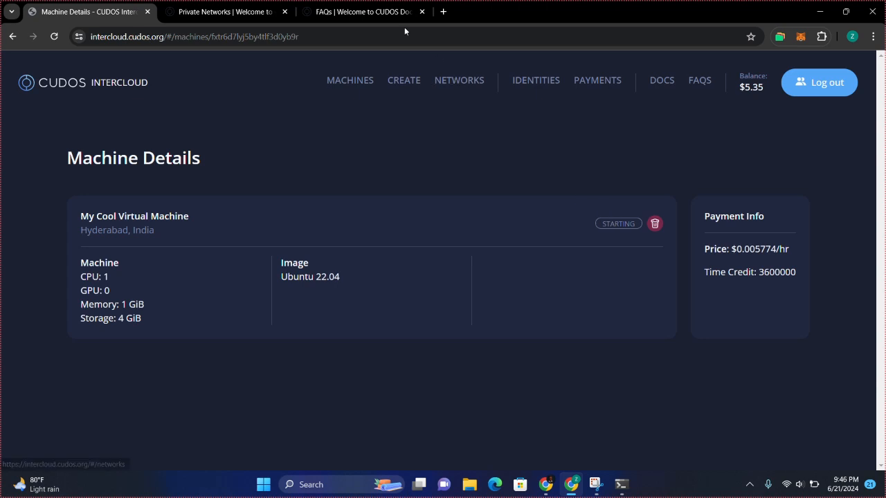
Review the Machine and CPU details, then open the MACHINES list of virtual machines
{"action": "left_click", "coordinate": [617, 227]}
{"action": "double_click", "coordinate": [98, 267]}
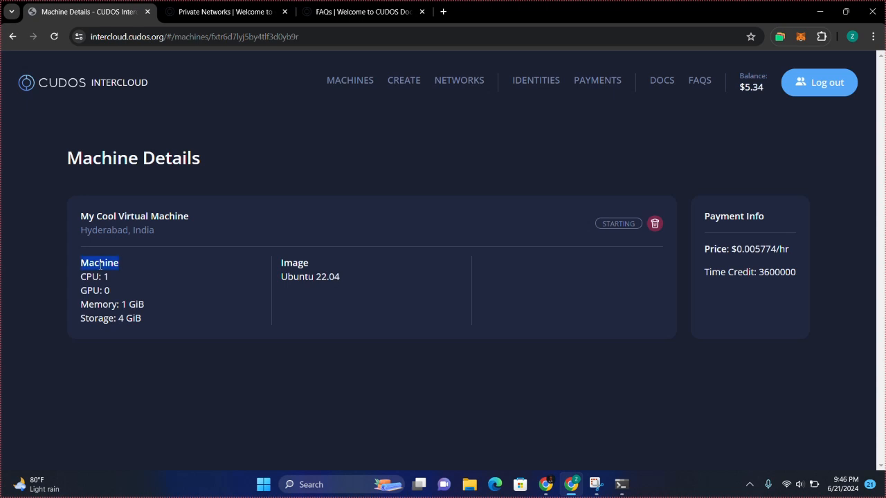
{"action": "double_click", "coordinate": [94, 277]}
{"action": "left_click", "coordinate": [121, 288]}
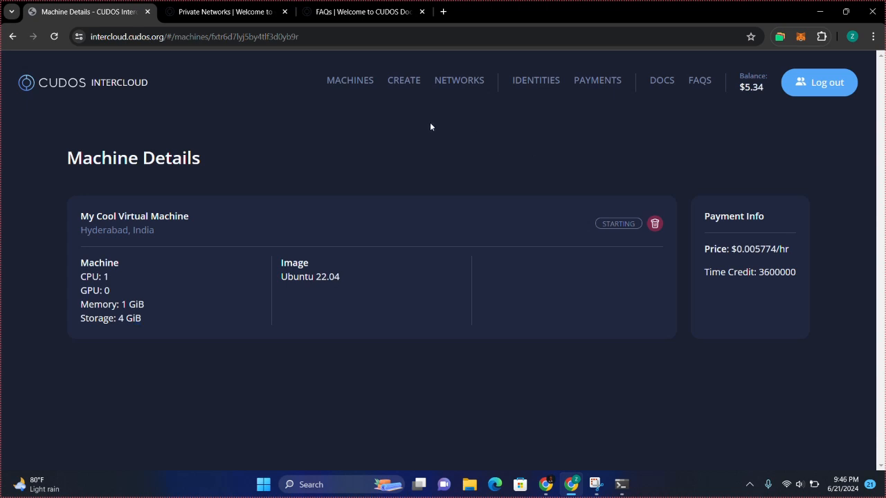
{"action": "left_click", "coordinate": [350, 82]}
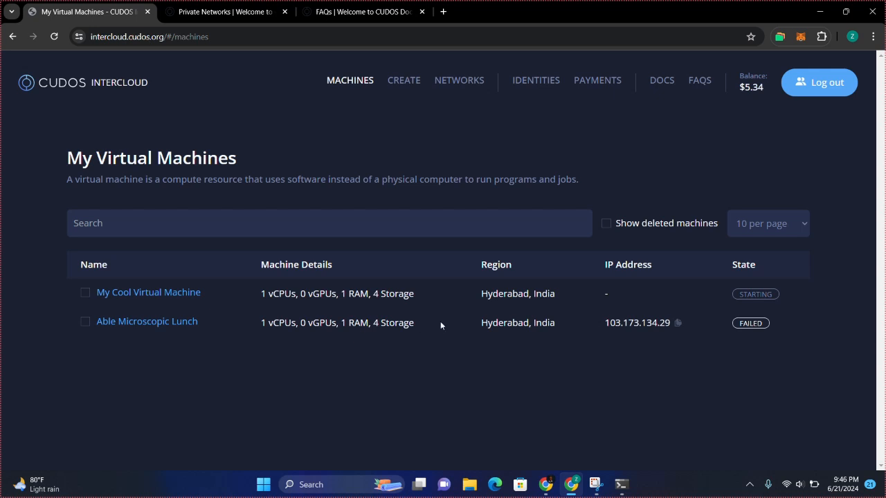
Open My Cool Virtual Machine, restart it, and copy public address 103.173.134.10
{"action": "left_click_drag", "start_coordinate": [370, 323], "coordinate": [407, 325]}
{"action": "left_click", "coordinate": [468, 384]}
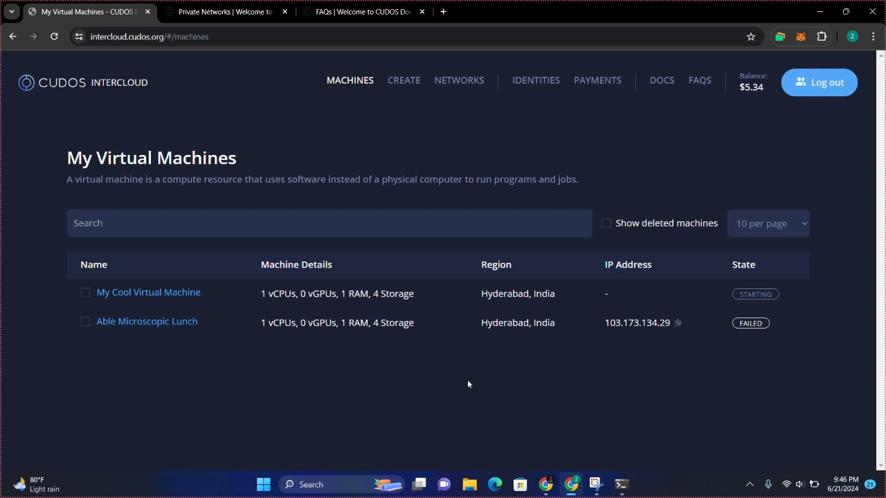
{"action": "left_click", "coordinate": [185, 298]}
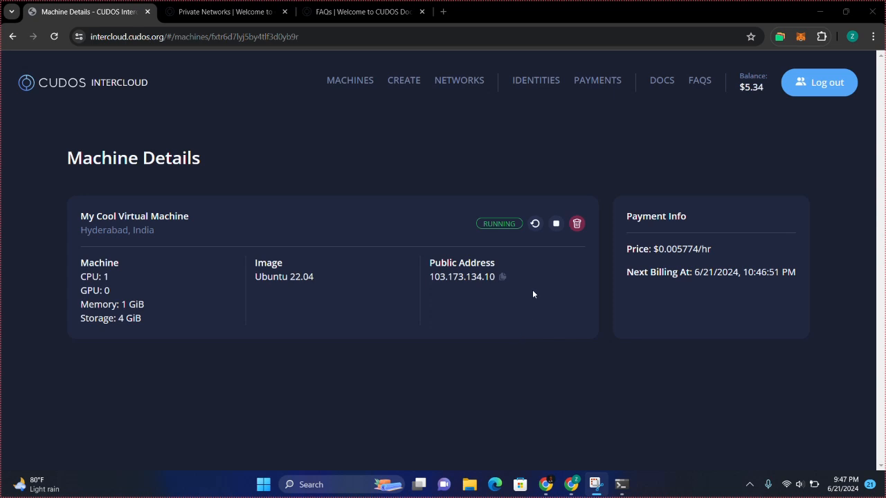
{"action": "left_click", "coordinate": [534, 226]}
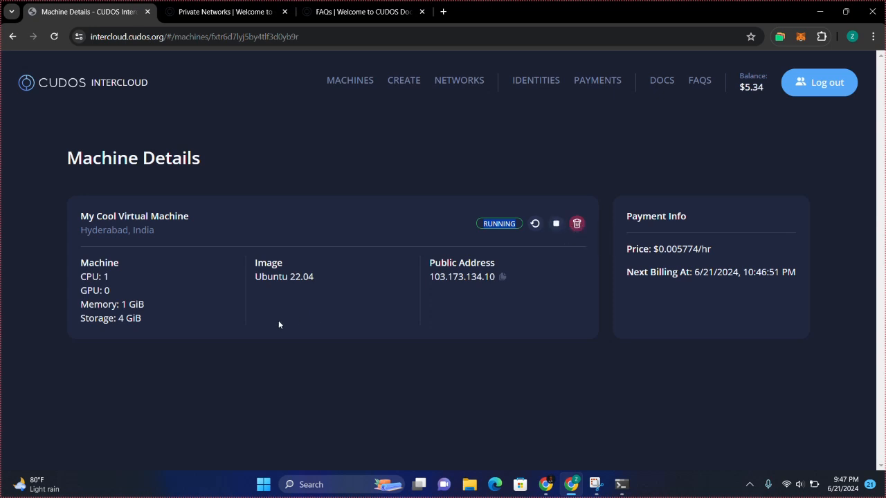
{"action": "left_click", "coordinate": [502, 277]}
{"action": "left_click", "coordinate": [621, 484]}
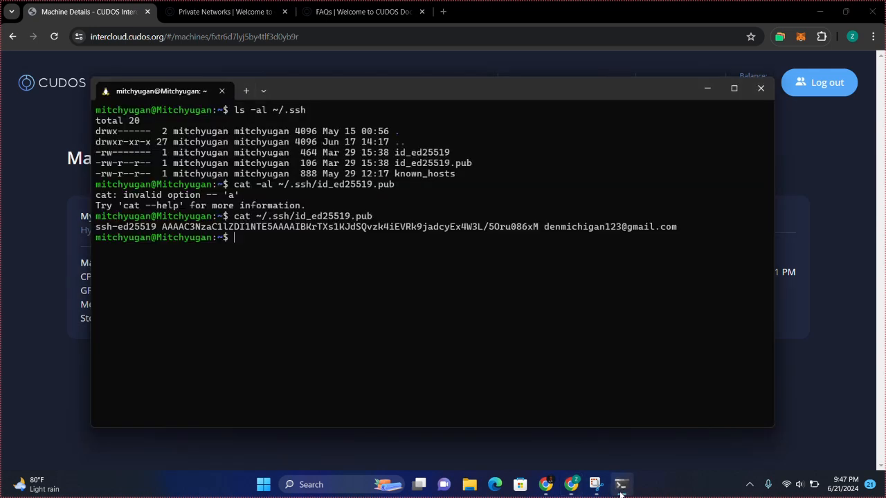
{"action": "type", "text": "ssh @root"}
{"action": "key", "text": "ctrl+v"}
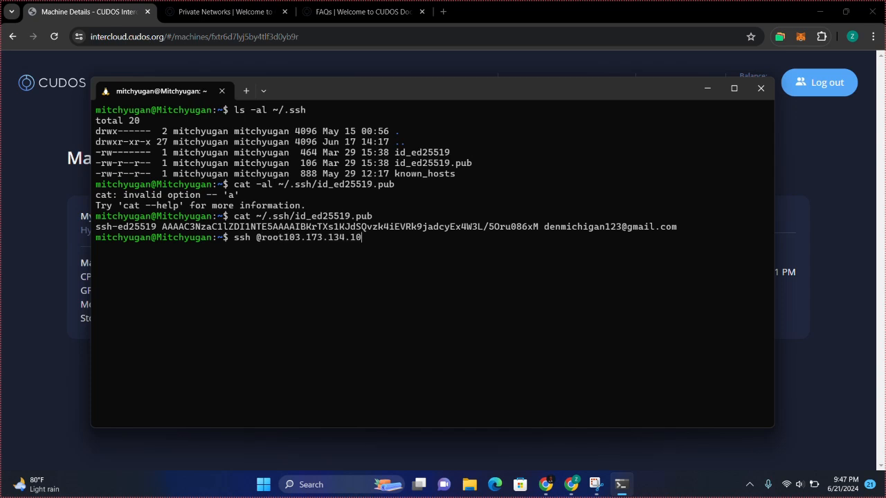
{"action": "key", "text": "Return"}
{"action": "type", "text": "ssh "}
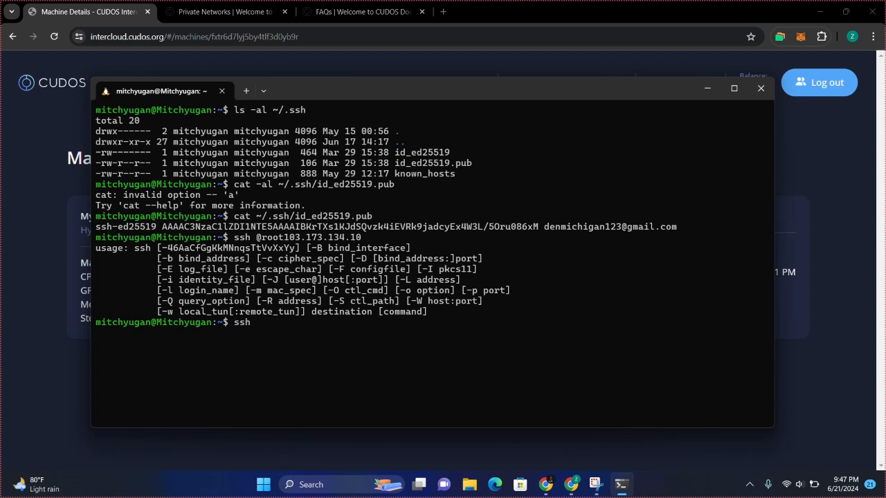
{"action": "type", "text": "root@"}
{"action": "key", "text": "ctrl+v"}
{"action": "key", "text": "Return"}
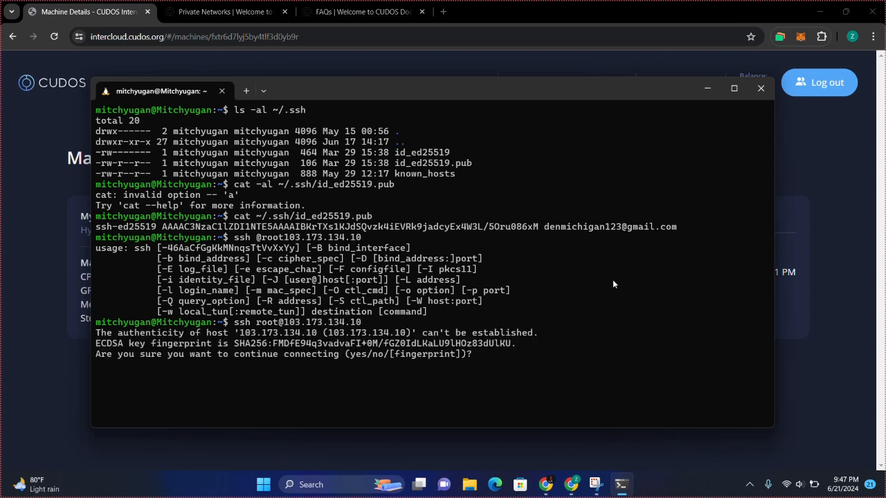
{"action": "type", "text": "yes"}
{"action": "key", "text": "Return"}
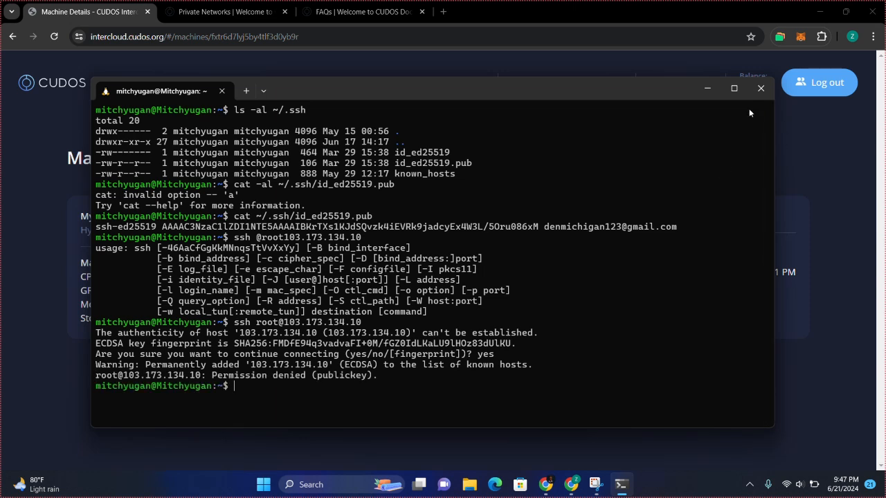
Inspect the Permission denied (publickey) output, recall the ssh command, and maximize the terminal
{"action": "left_click_drag", "start_coordinate": [378, 380], "coordinate": [369, 379]}
{"action": "left_click_drag", "start_coordinate": [472, 358], "coordinate": [322, 414]}
{"action": "left_click", "coordinate": [319, 414]}
{"action": "key", "text": "Up"}
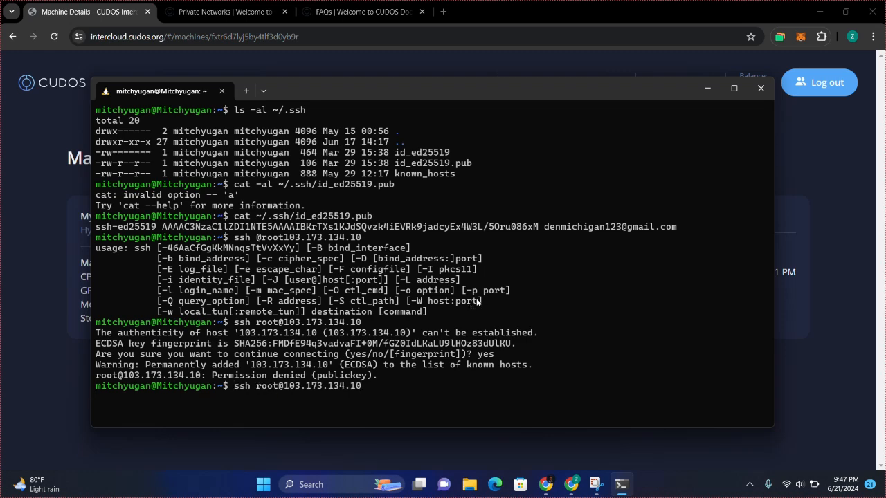
{"action": "left_click", "coordinate": [735, 94]}
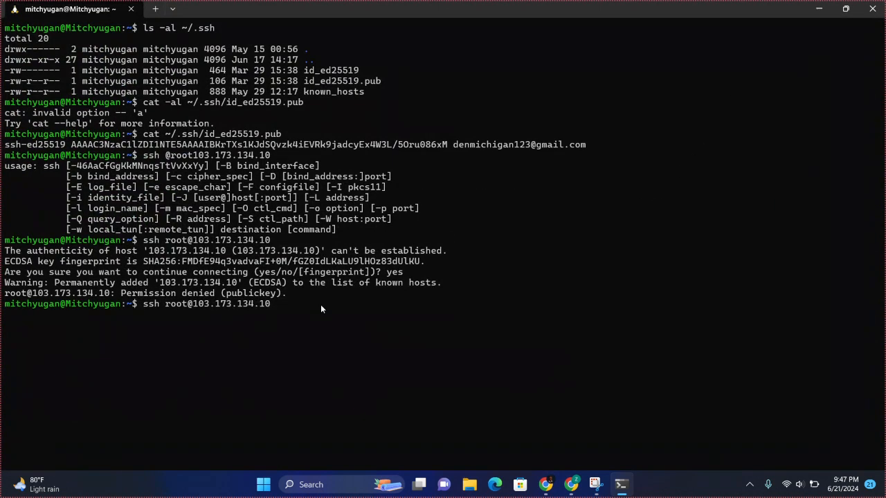
Rerun the root SSH login, then retry it with sudo, giving the password and answering yes
{"action": "key", "text": "Return"}
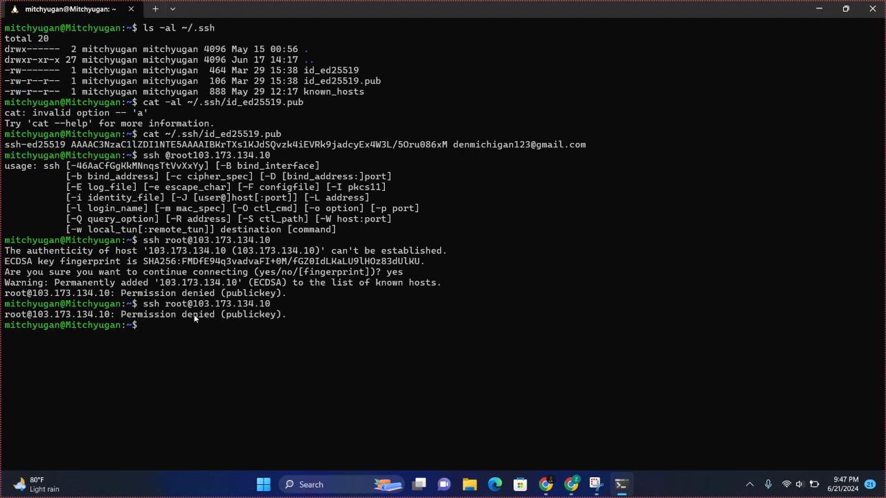
{"action": "type", "text": "sudo"}
{"action": "left_click_drag", "start_coordinate": [144, 308], "coordinate": [271, 310]}
{"action": "right_click", "coordinate": [272, 310]}
{"action": "right_click", "coordinate": [272, 311]}
{"action": "key", "text": "Return"}
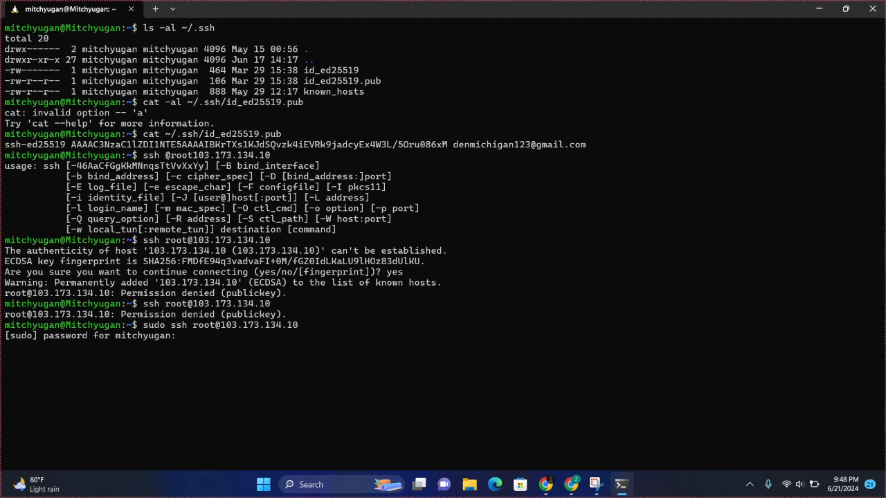
{"action": "key", "text": "Return"}
{"action": "type", "text": "yes"}
{"action": "key", "text": "Return"}
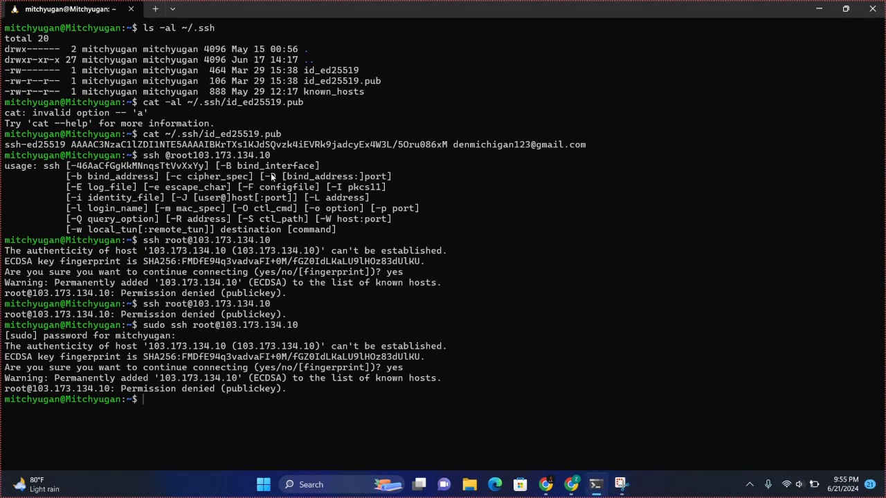
Inspect the refused login output, glance at the machine details, and copy the ssh command from history
{"action": "double_click", "coordinate": [77, 31]}
{"action": "left_click", "coordinate": [178, 94]}
{"action": "left_click_drag", "start_coordinate": [217, 260], "coordinate": [278, 269]}
{"action": "left_click", "coordinate": [279, 269]}
{"action": "left_click", "coordinate": [571, 484]}
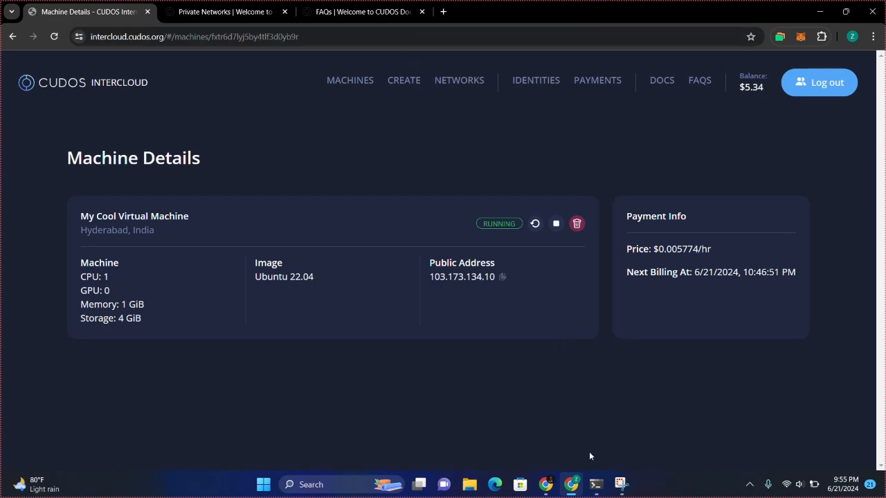
{"action": "left_click", "coordinate": [597, 486]}
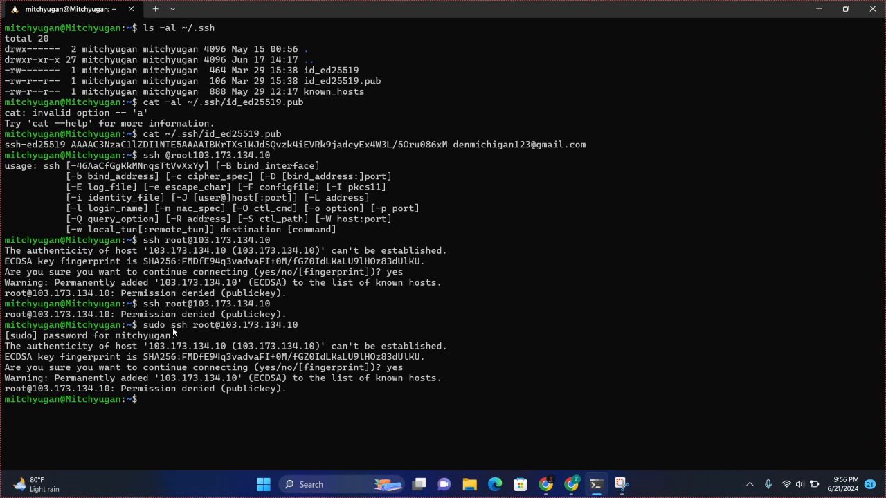
{"action": "left_click_drag", "start_coordinate": [171, 326], "coordinate": [316, 327]}
{"action": "right_click", "coordinate": [209, 327]}
{"action": "left_click_drag", "start_coordinate": [219, 327], "coordinate": [173, 328]}
{"action": "left_click", "coordinate": [176, 328]}
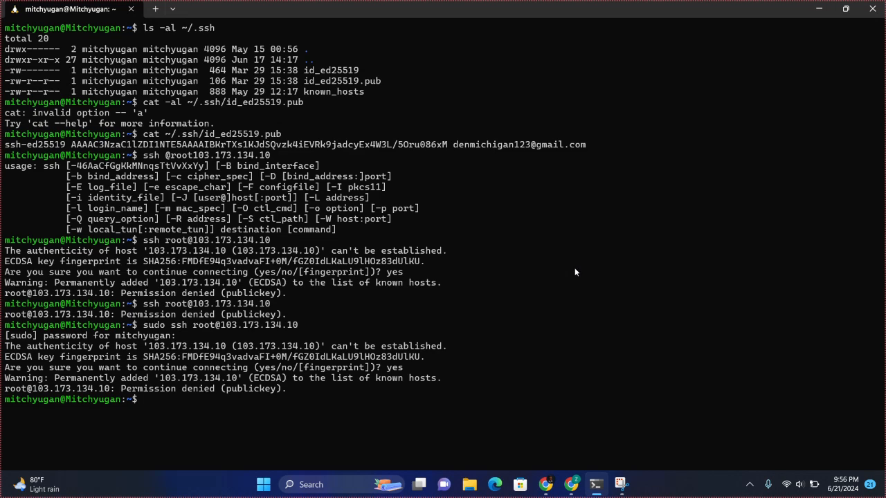
Switch from the terminal to the My Cool Virtual Machine details page in Chrome
{"action": "left_click", "coordinate": [570, 483]}
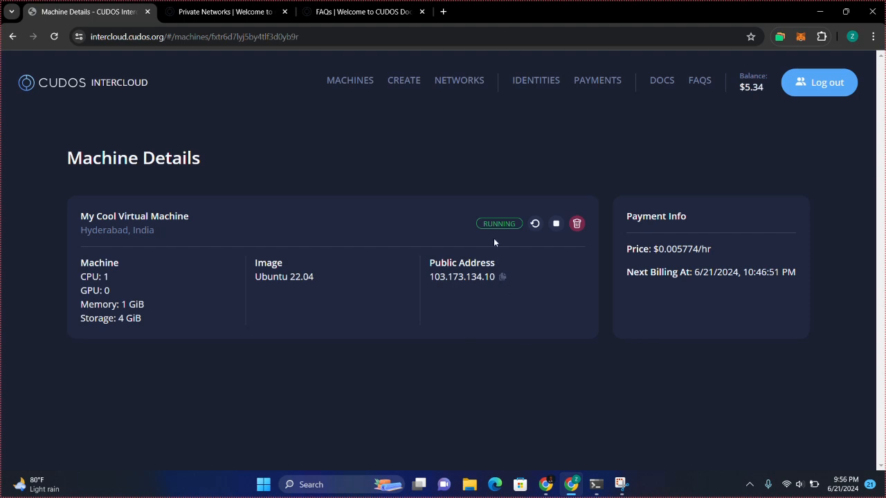
{"action": "left_click", "coordinate": [377, 15]}
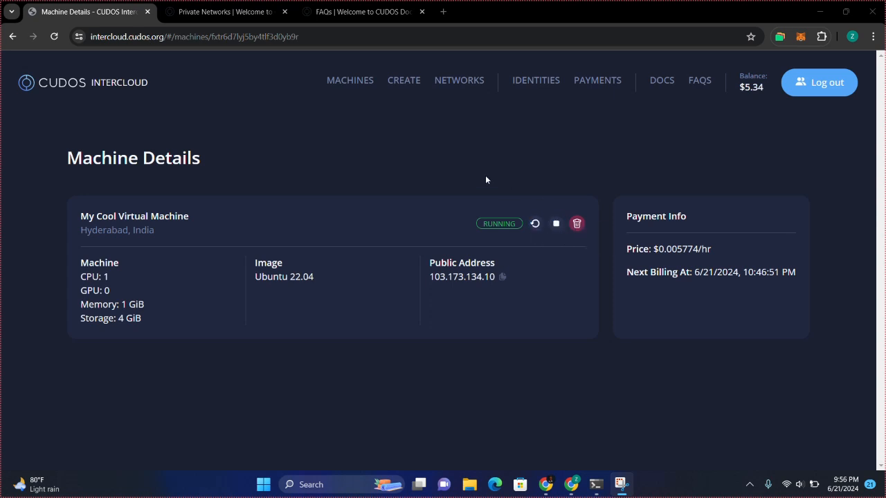
Stop the running Ubuntu 22.04 machine, My Cool Virtual Machine
{"action": "left_click", "coordinate": [555, 224]}
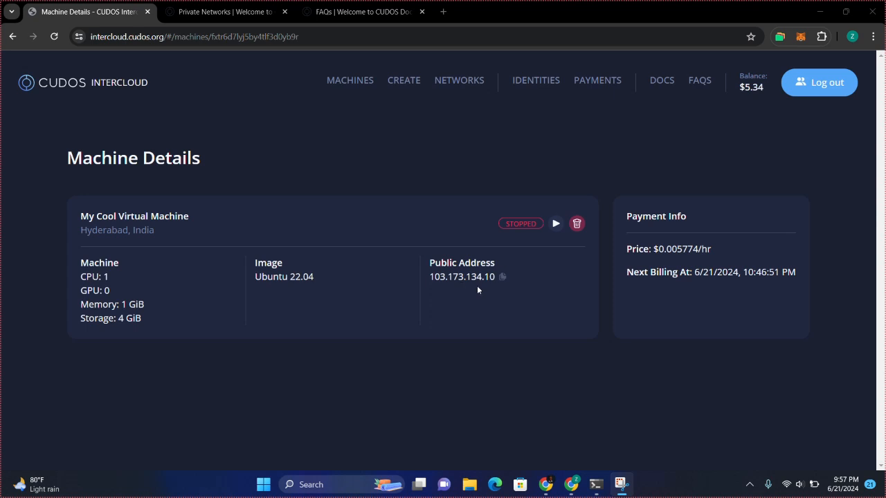
Delete the stopped My Cool Virtual Machine and confirm the deletion
{"action": "left_click", "coordinate": [573, 226]}
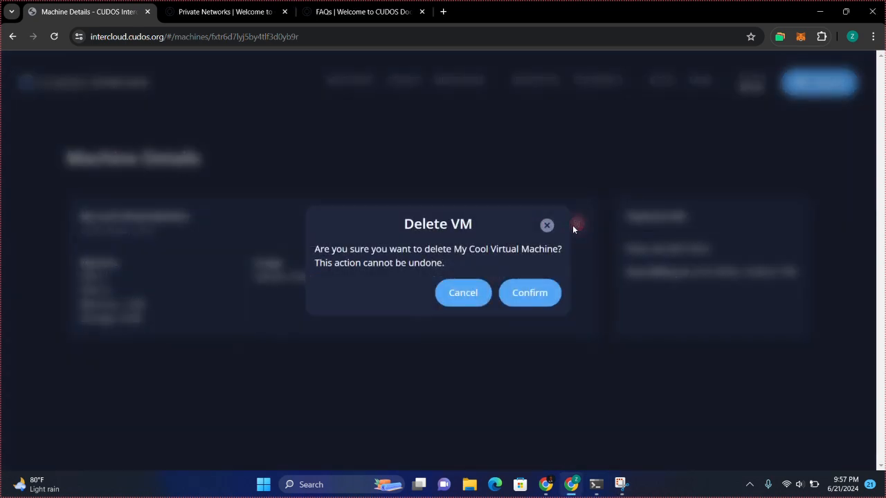
{"action": "left_click", "coordinate": [518, 294]}
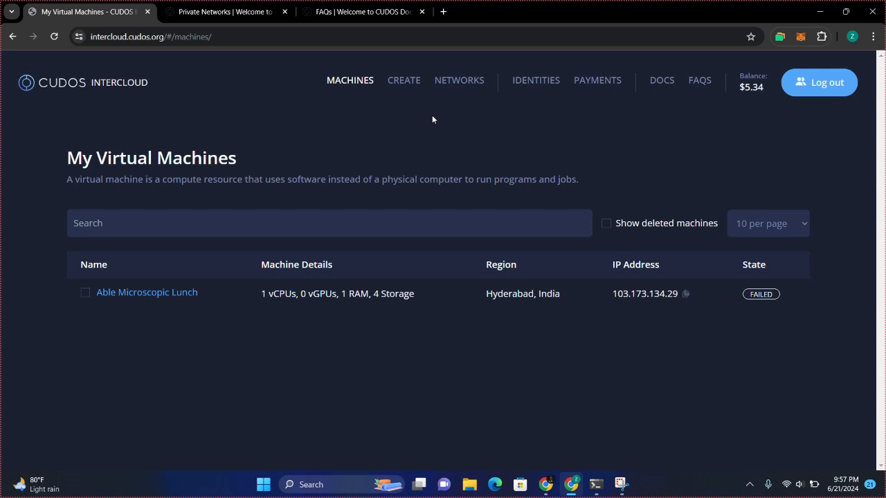
{"action": "left_click", "coordinate": [310, 22]}
{"action": "scroll", "coordinate": [360, 287], "scroll_direction": "down", "scroll_amount": 9}
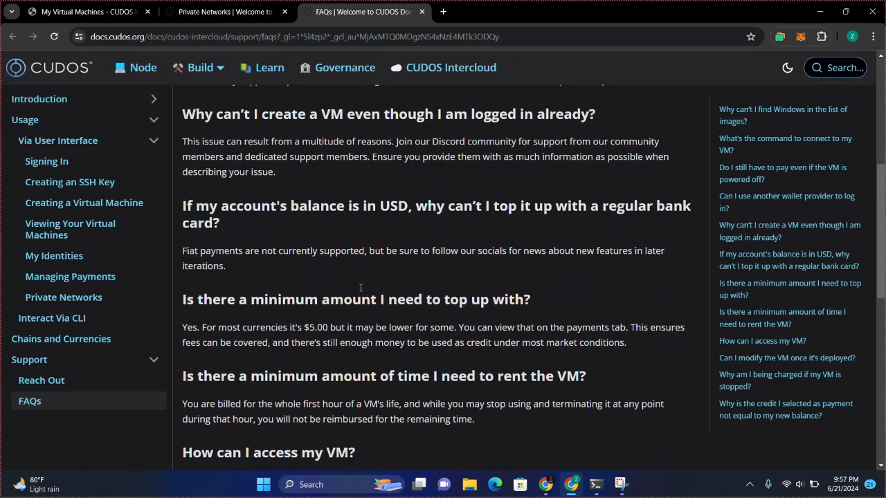
{"action": "scroll", "coordinate": [361, 287], "scroll_direction": "up", "scroll_amount": 10}
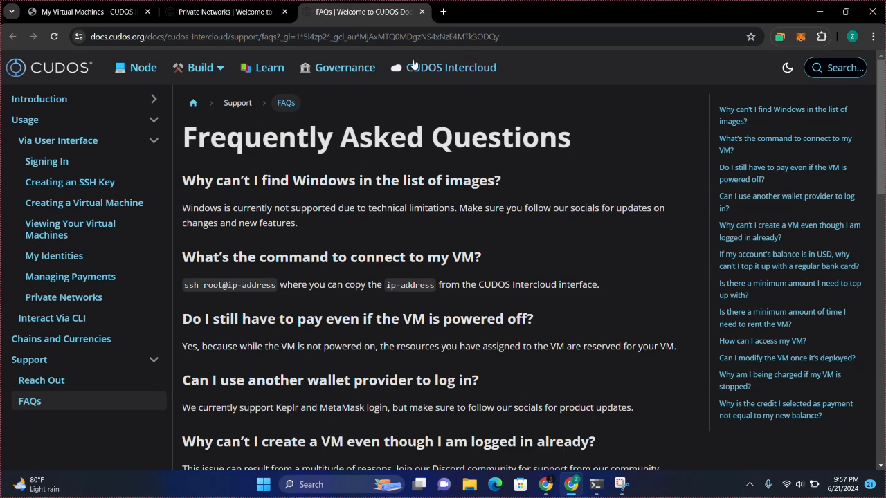
{"action": "left_click", "coordinate": [83, 11]}
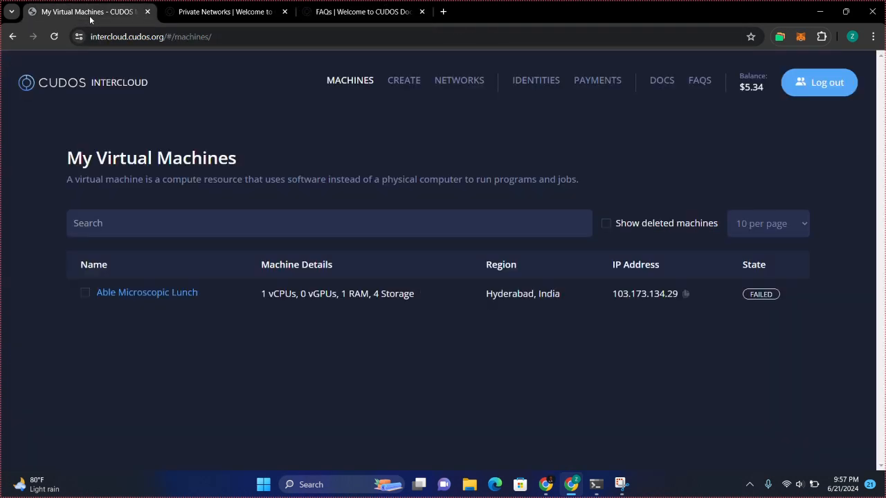